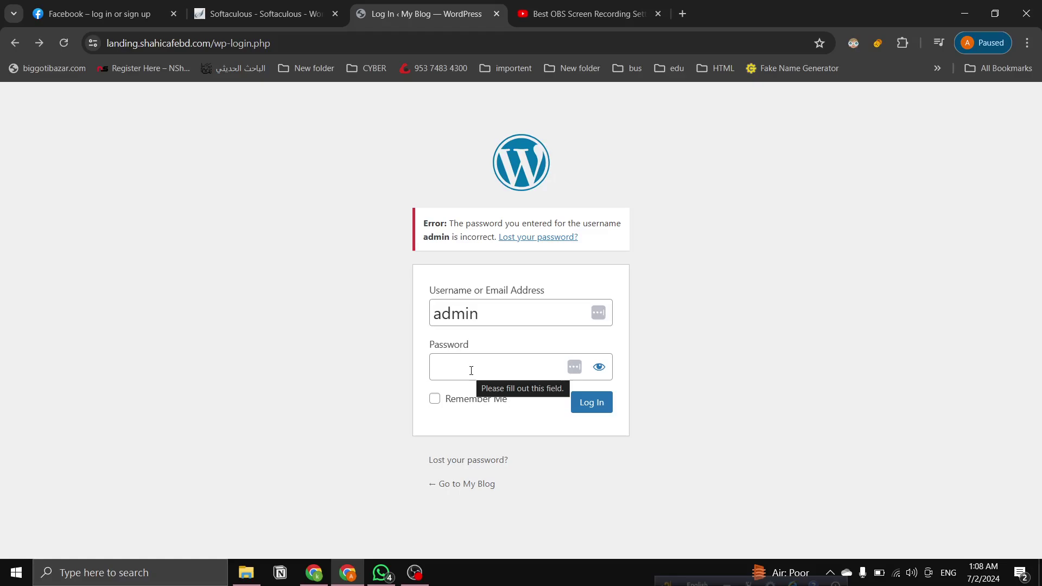
# Enter the account password for the admin user and log in to the WordPress dashboard.
pyautogui.click(471, 370)
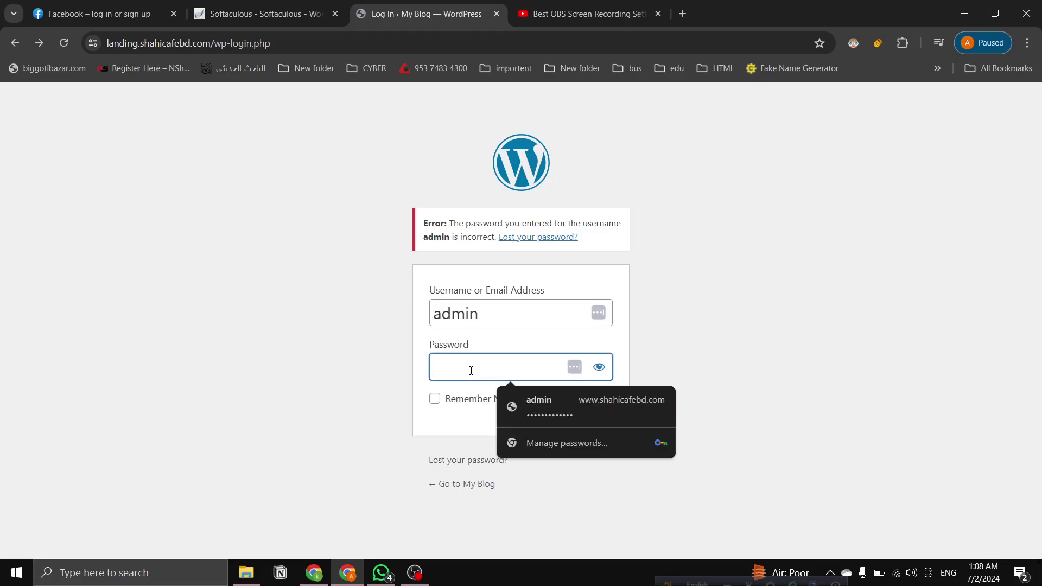
pyautogui.write('•')
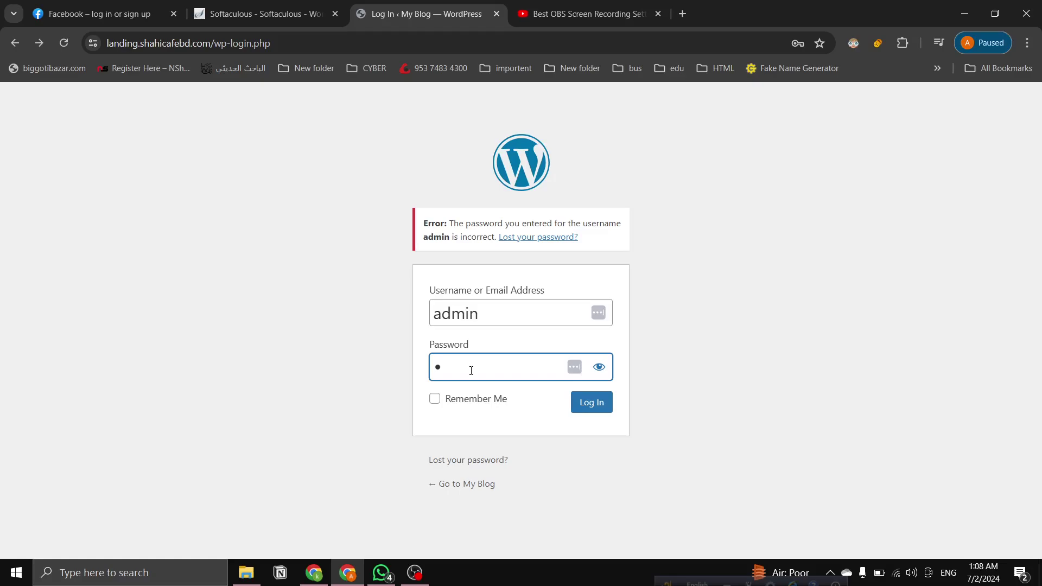
pyautogui.press('BackSpace')
pyautogui.write('••••')
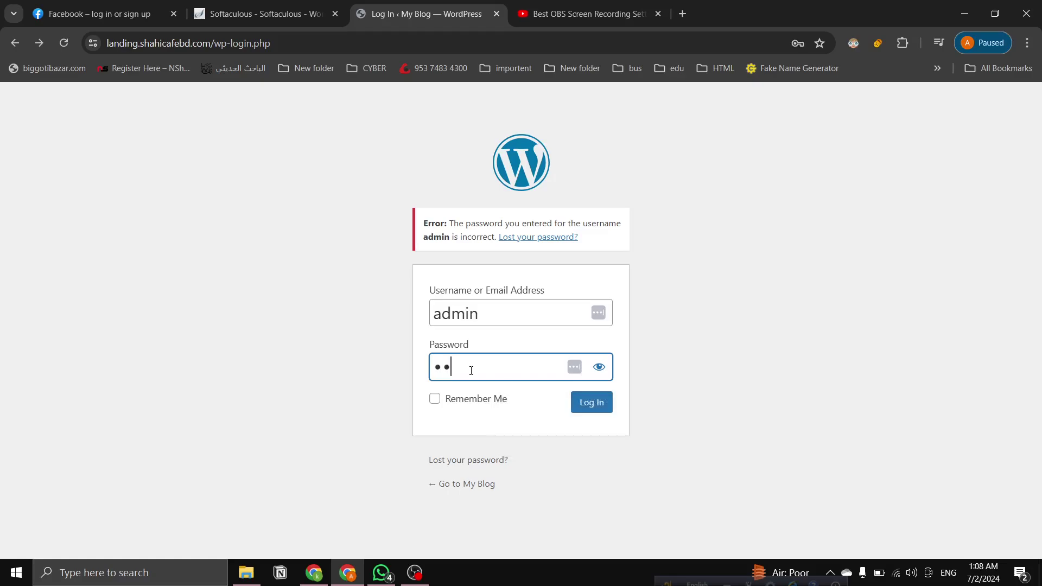
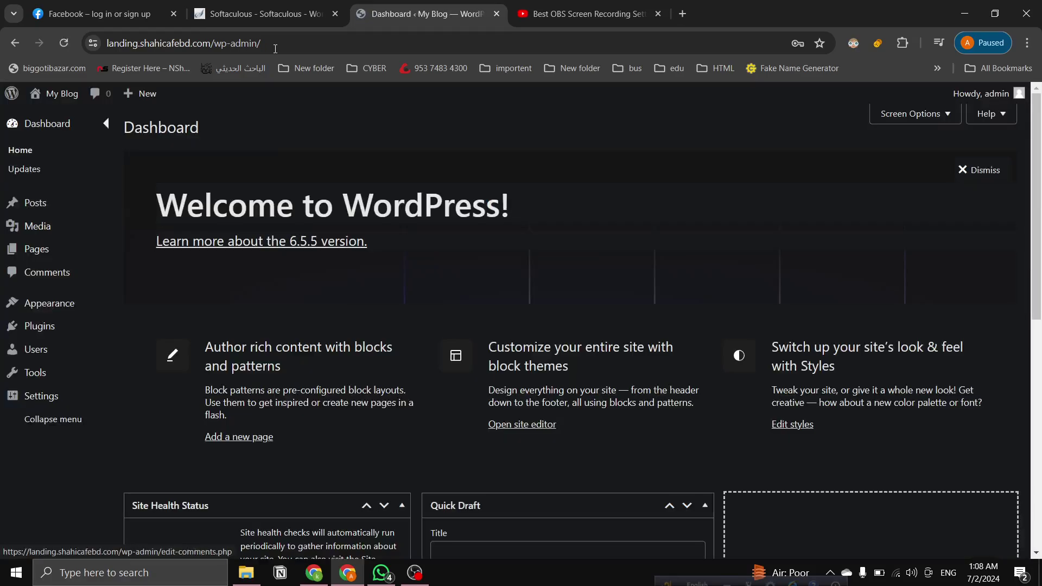
# Turn off the Dark Reader extension so the WordPress dashboard uses its original light colours.
pyautogui.scroll(-5, 898, 267)
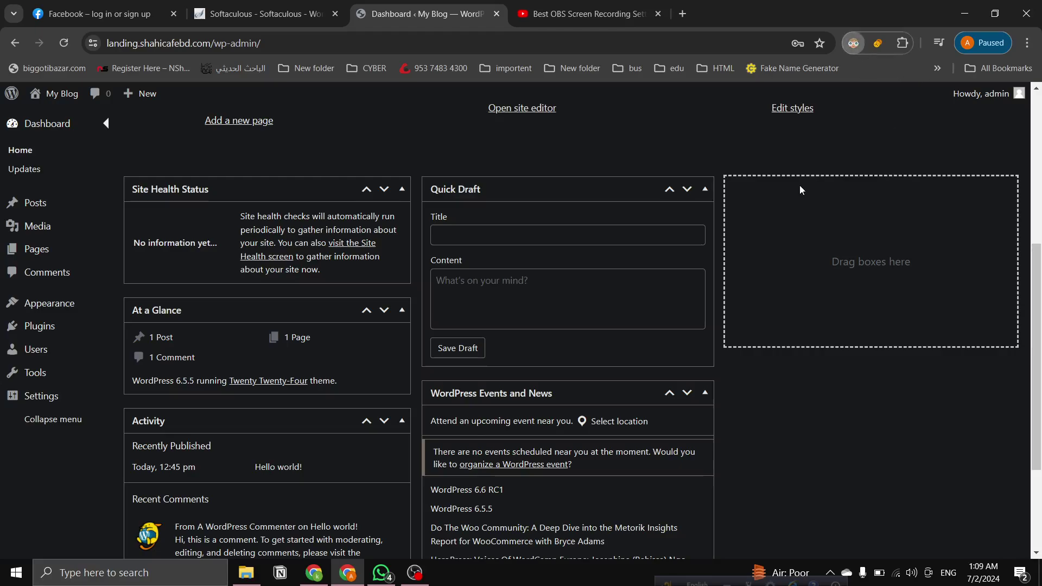
pyautogui.scroll(5, 637, 270)
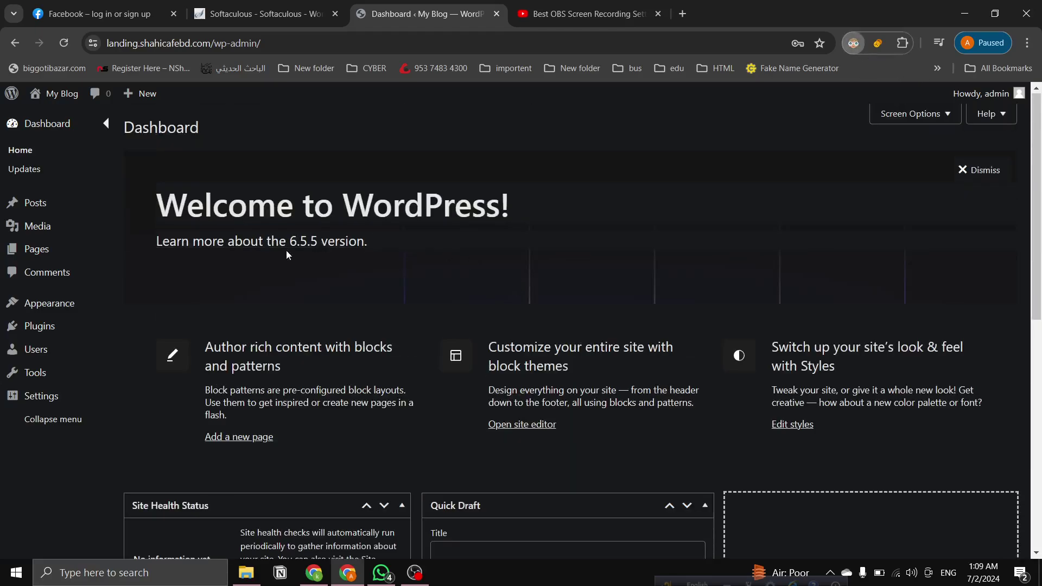
pyautogui.hotkey('alt', 'shift', 'd')
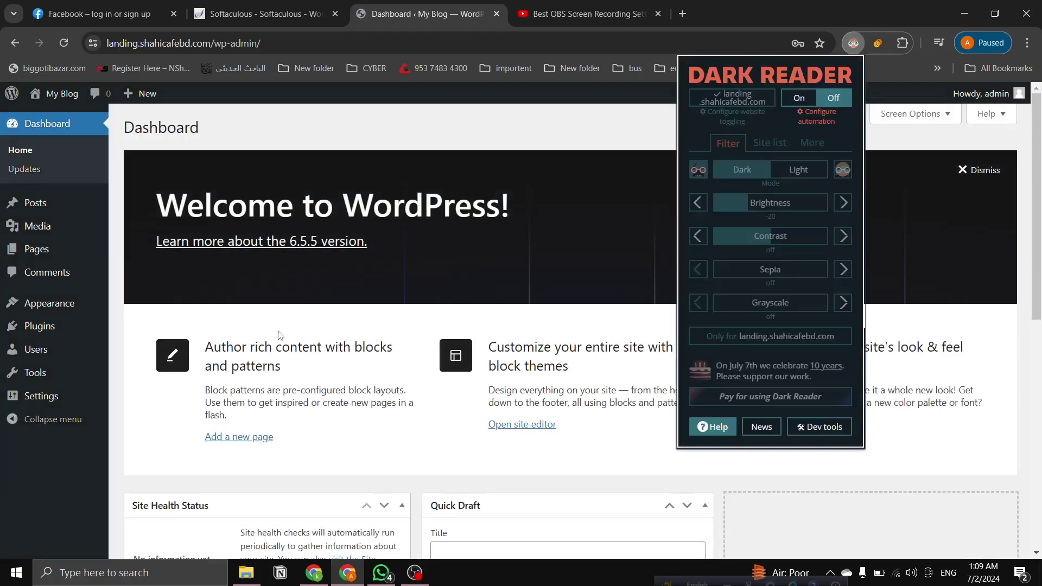
pyautogui.click(970, 351)
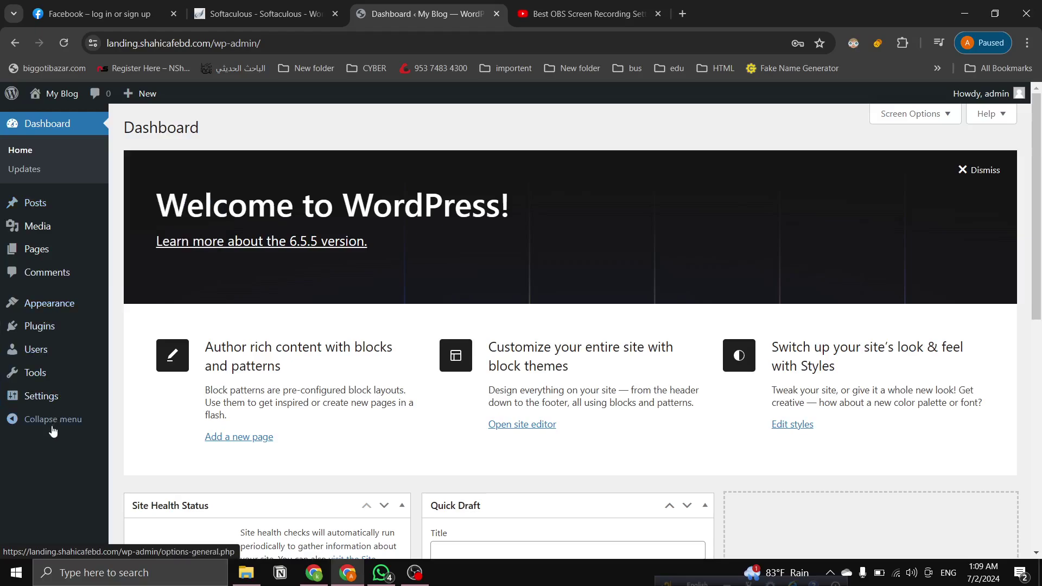
pyautogui.moveTo(19, 196)
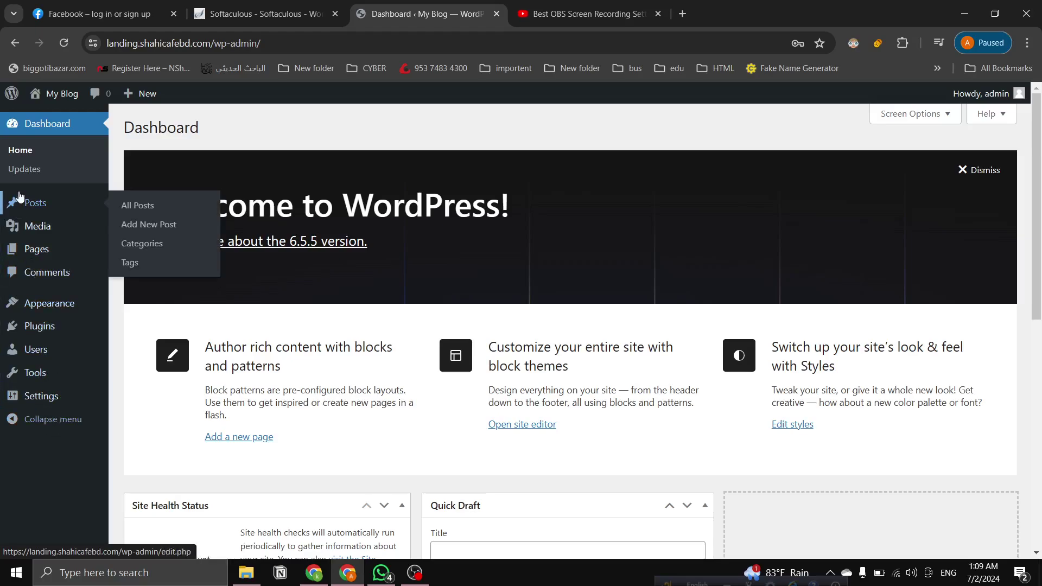
pyautogui.moveTo(32, 310)
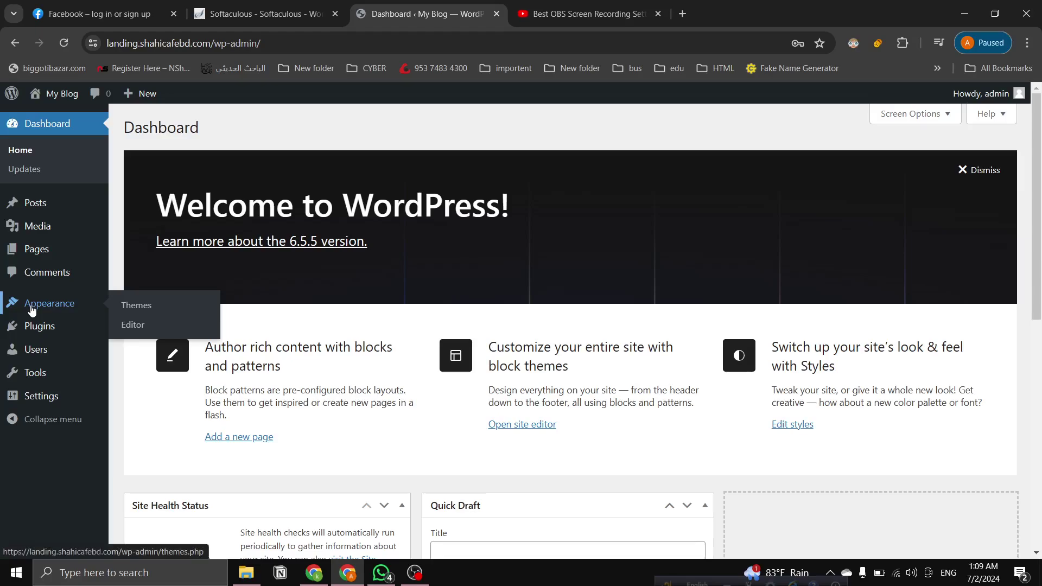
pyautogui.moveTo(26, 237)
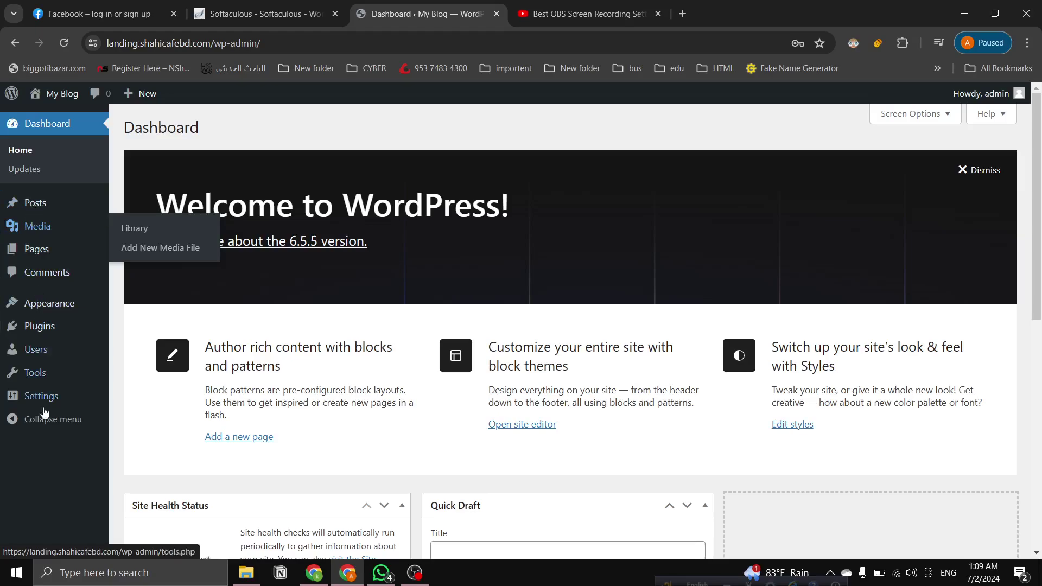
pyautogui.moveTo(70, 213)
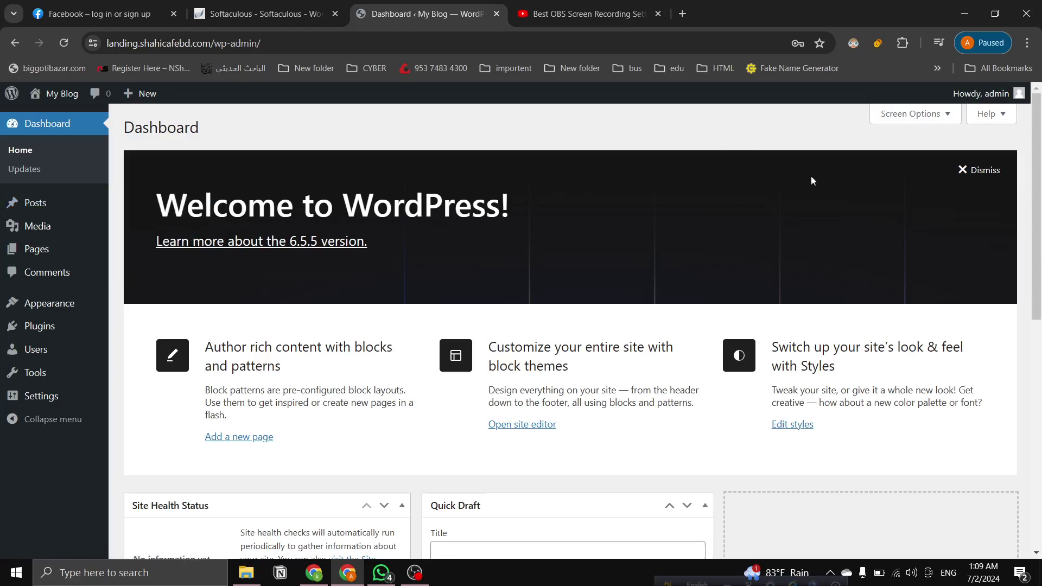
# Look through the dashboard's Welcome panel and the Site Health Status, At a Glance, Activity, Quick Draft and WordPress Events and News boxes.
pyautogui.scroll(-8, 812, 181)
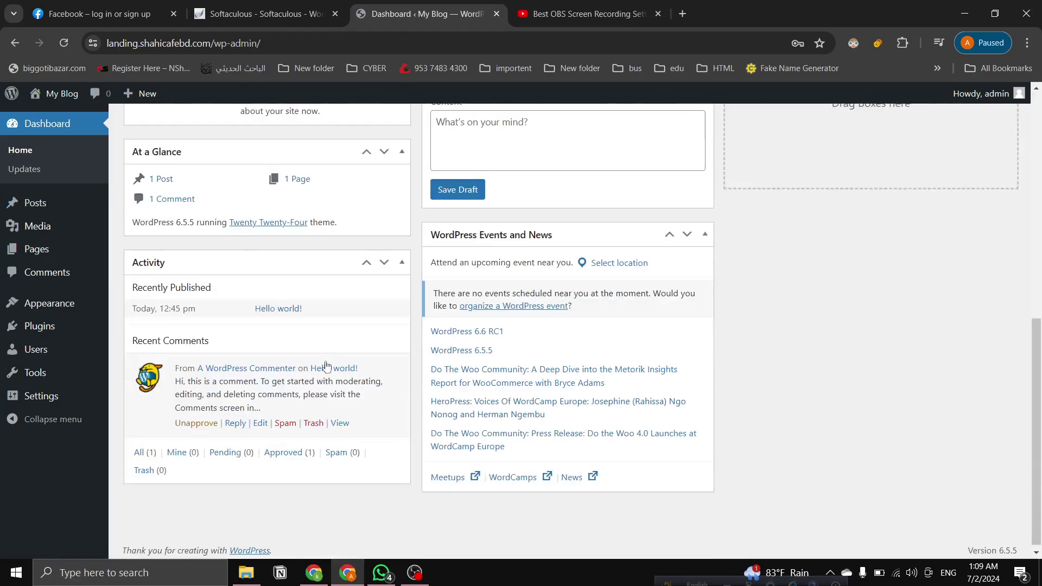
pyautogui.scroll(10, 326, 367)
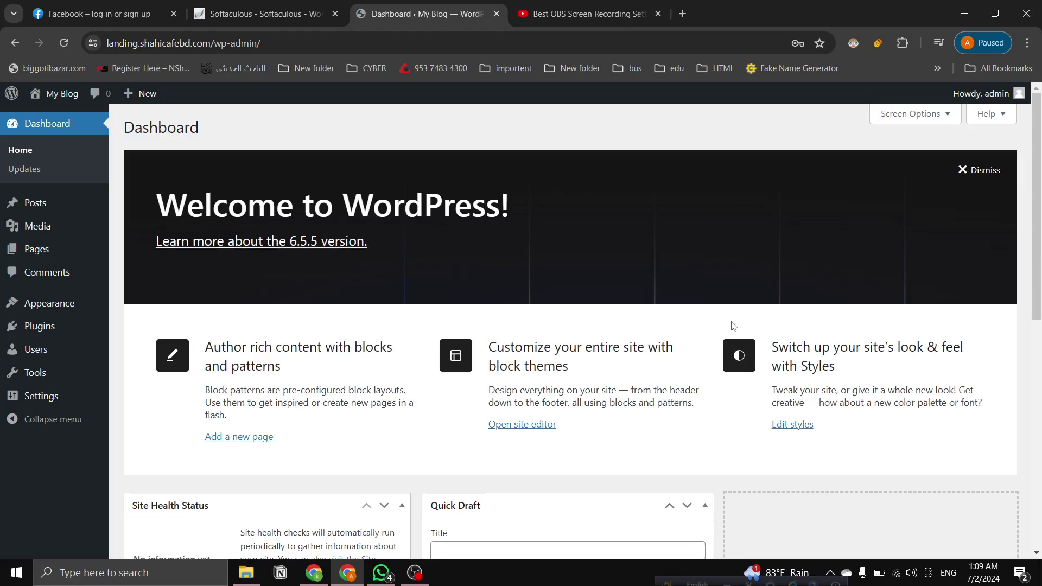
pyautogui.scroll(-4, 576, 366)
pyautogui.scroll(-4, 575, 366)
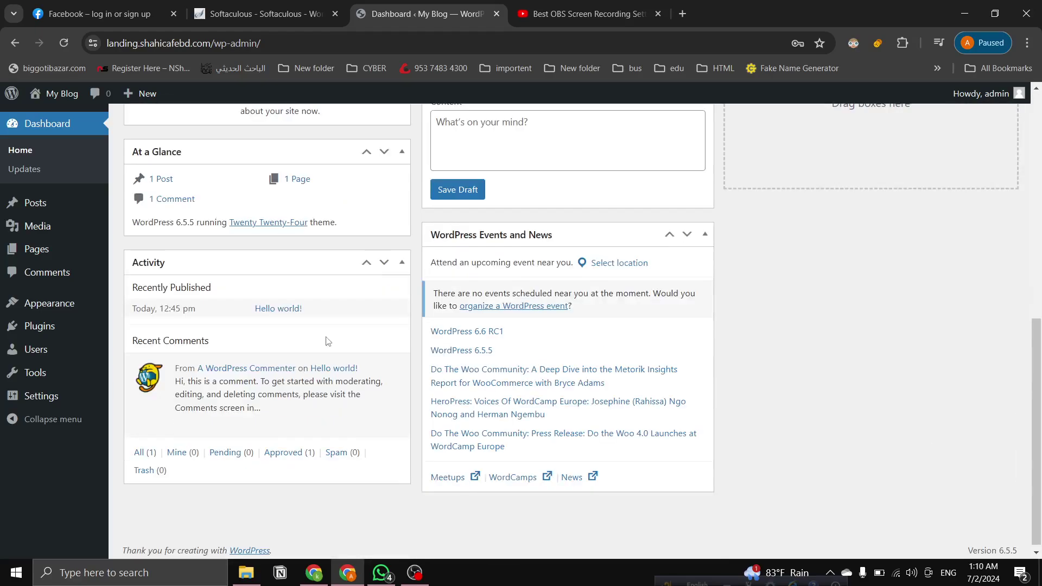
pyautogui.scroll(3, 320, 337)
pyautogui.scroll(6, 319, 335)
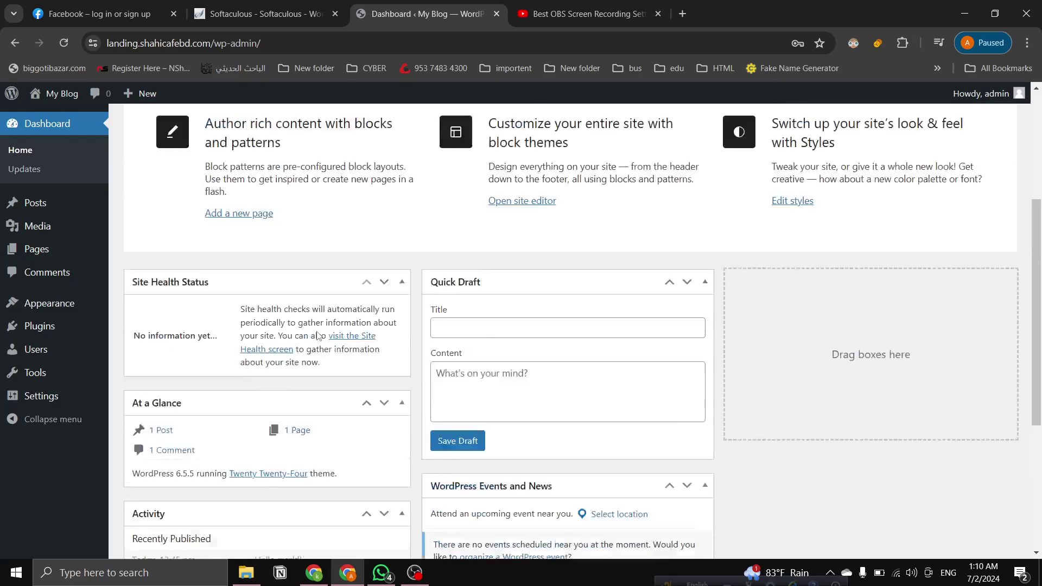
pyautogui.scroll(-6, 587, 223)
pyautogui.scroll(6, 371, 428)
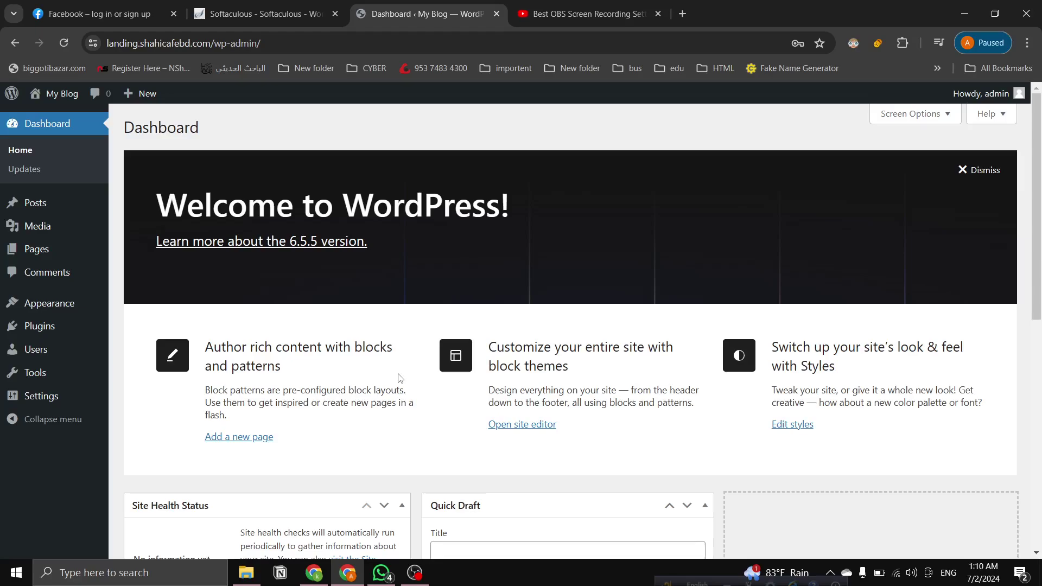
pyautogui.scroll(-5, 396, 377)
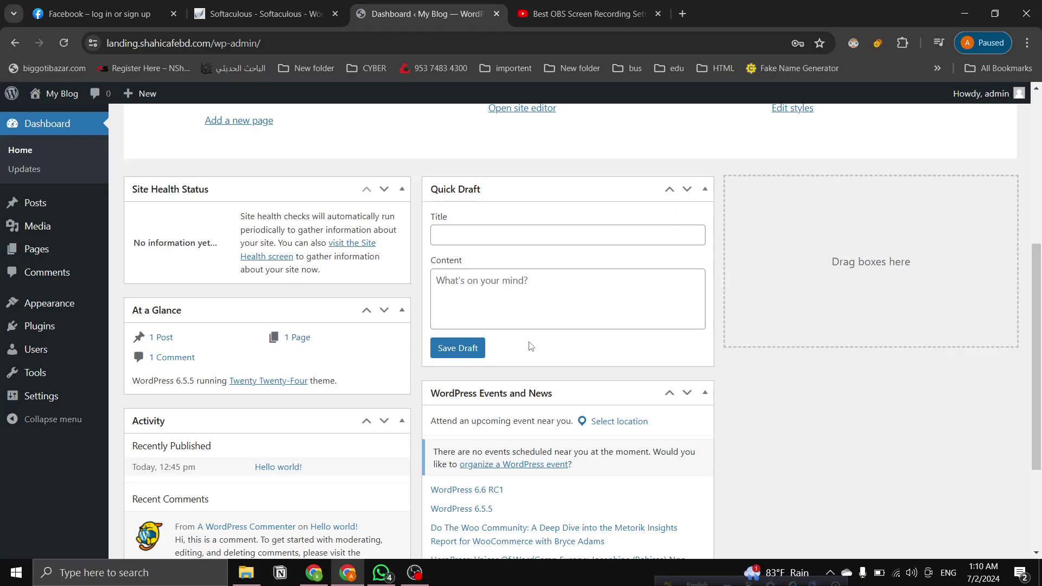
pyautogui.scroll(-3, 353, 347)
pyautogui.scroll(8, 326, 366)
pyautogui.scroll(-3, 434, 342)
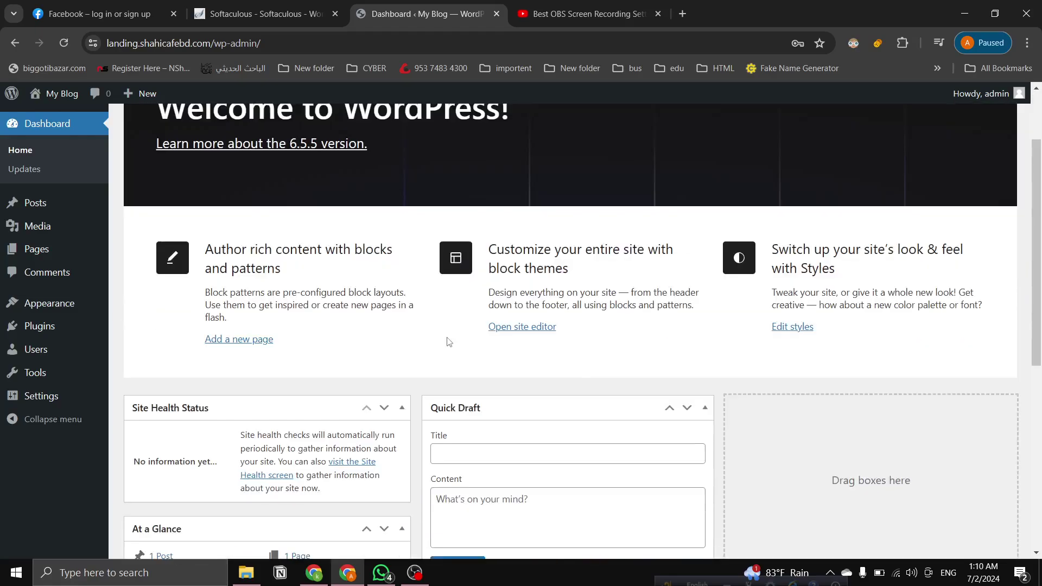
pyautogui.scroll(-7, 293, 345)
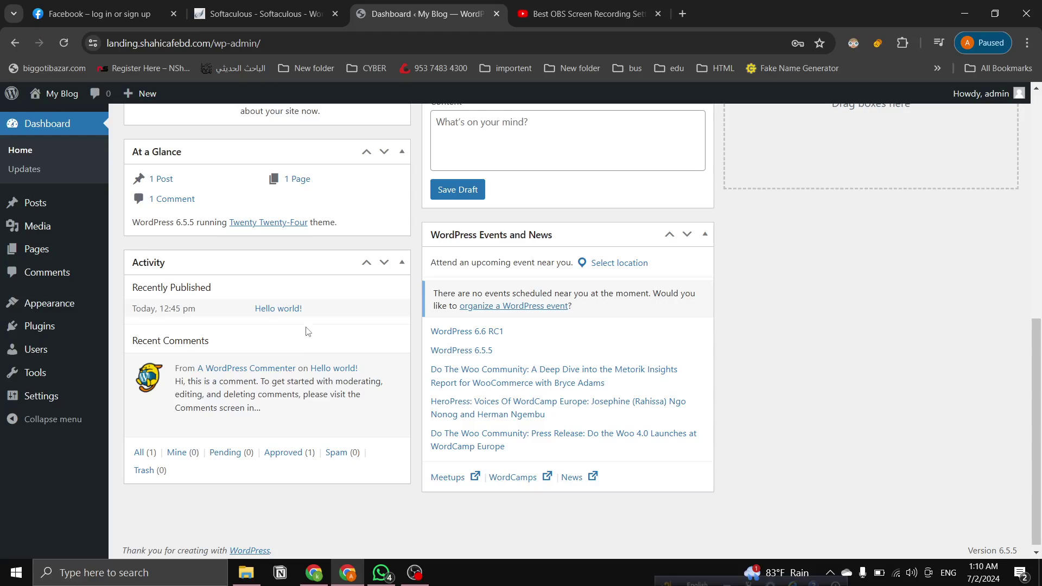
pyautogui.scroll(3, 305, 331)
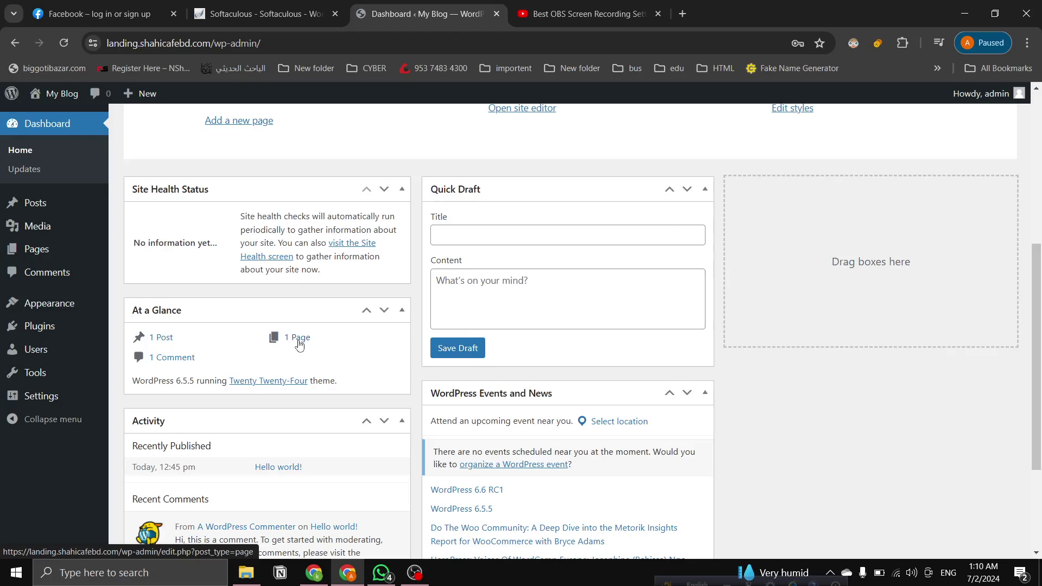
pyautogui.scroll(-1, 397, 293)
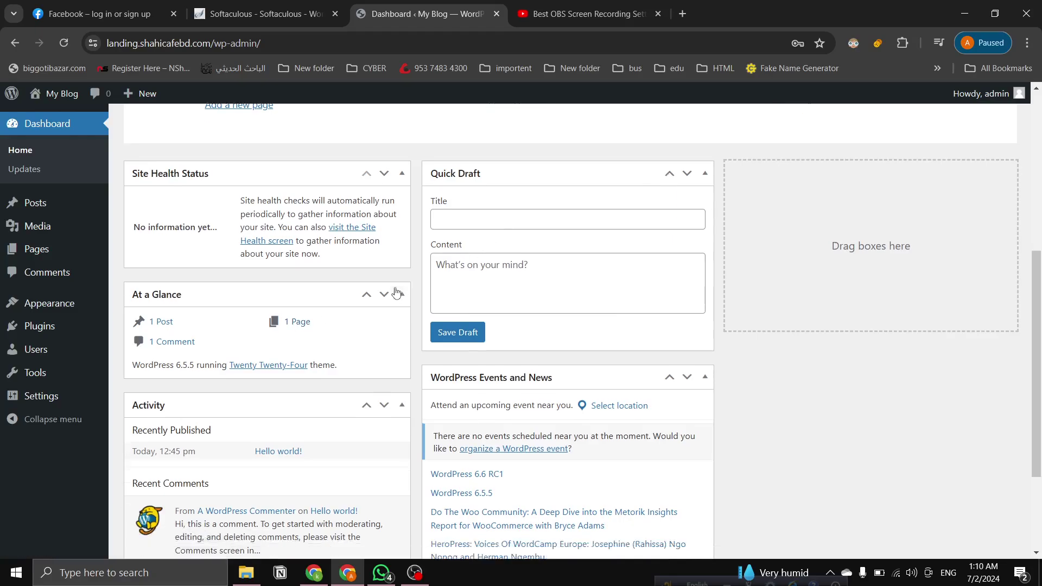
pyautogui.scroll(-3, 398, 295)
pyautogui.scroll(1, 438, 328)
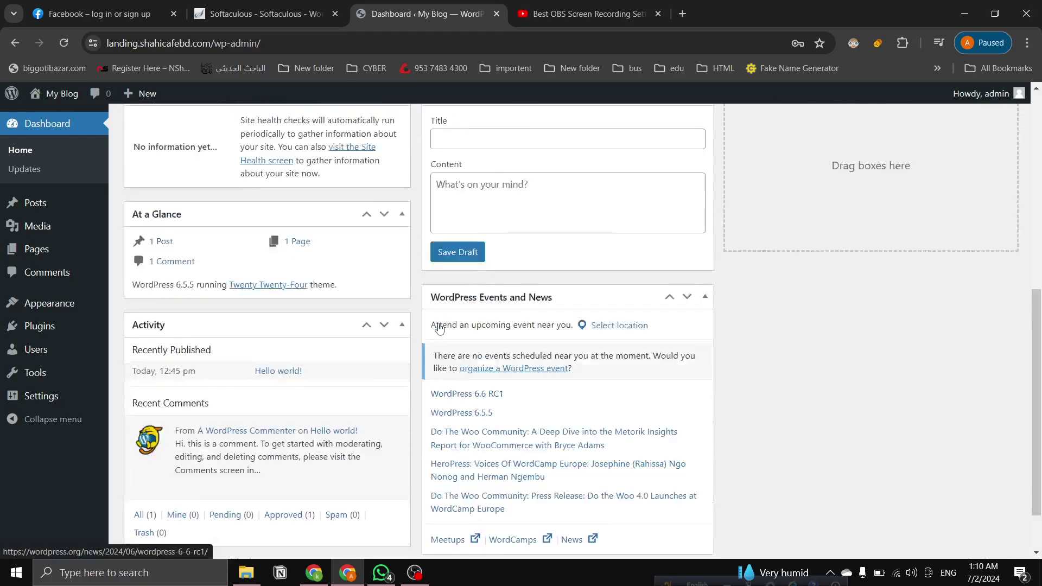
pyautogui.scroll(4, 439, 329)
pyautogui.scroll(3, 480, 316)
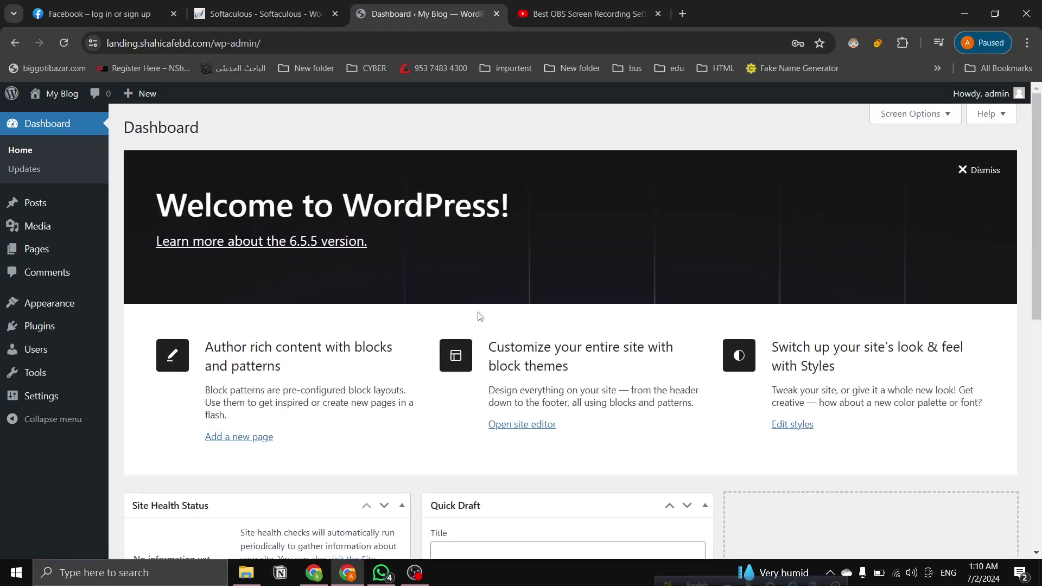
pyautogui.scroll(-8, 480, 316)
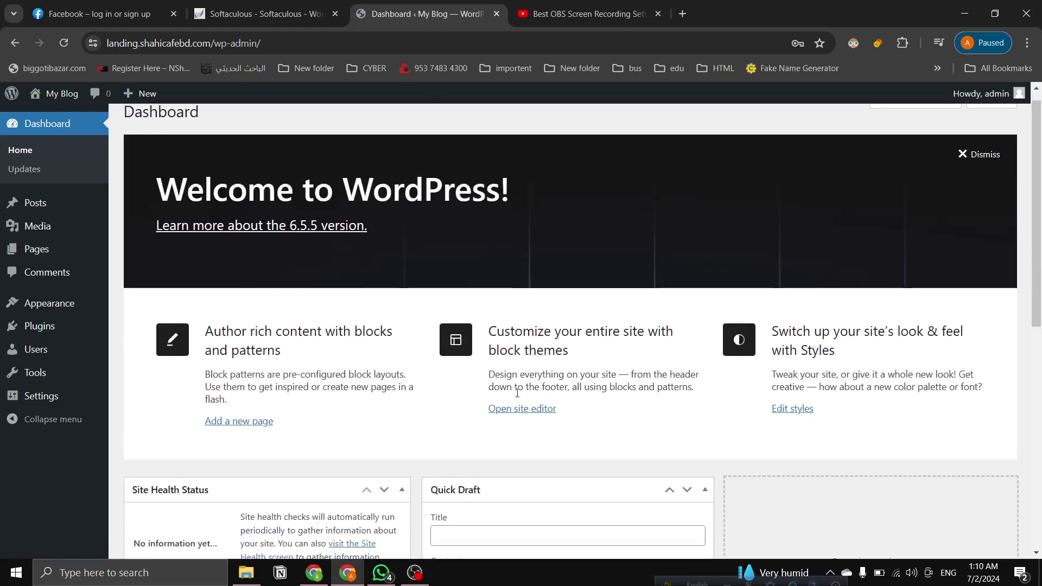
pyautogui.scroll(8, 508, 357)
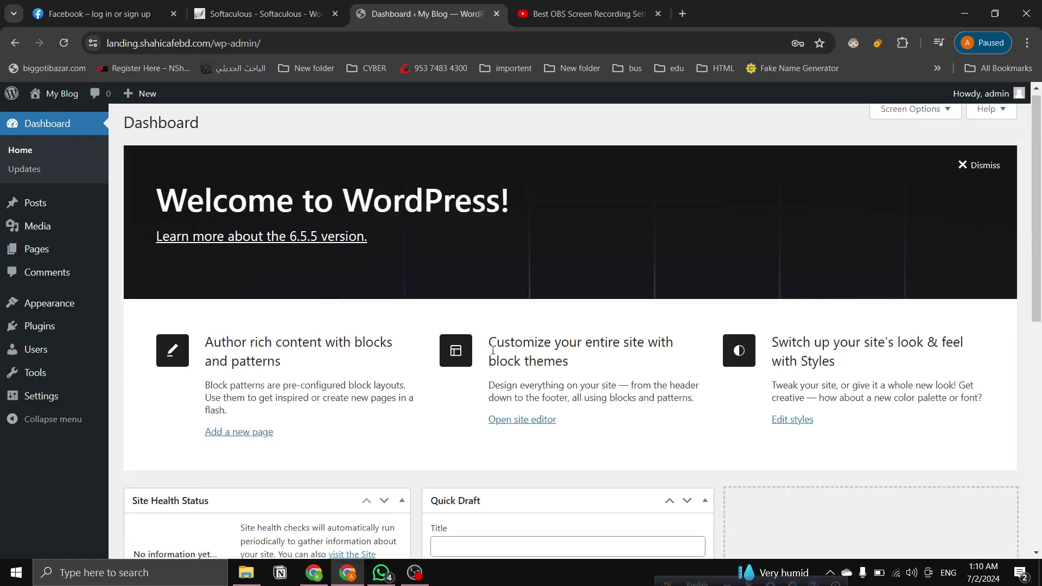
pyautogui.scroll(-8, 435, 382)
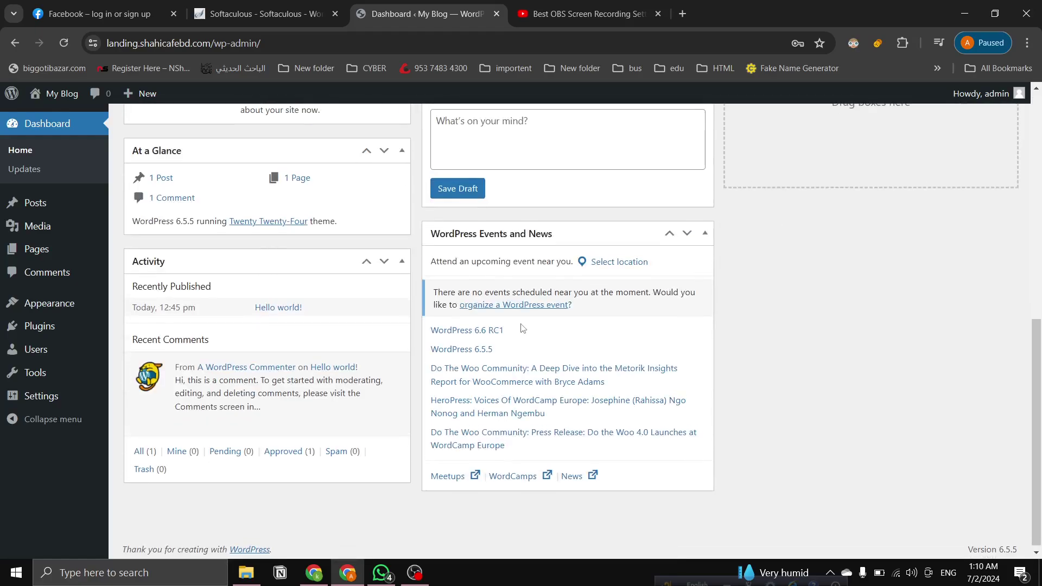
pyautogui.scroll(8, 520, 328)
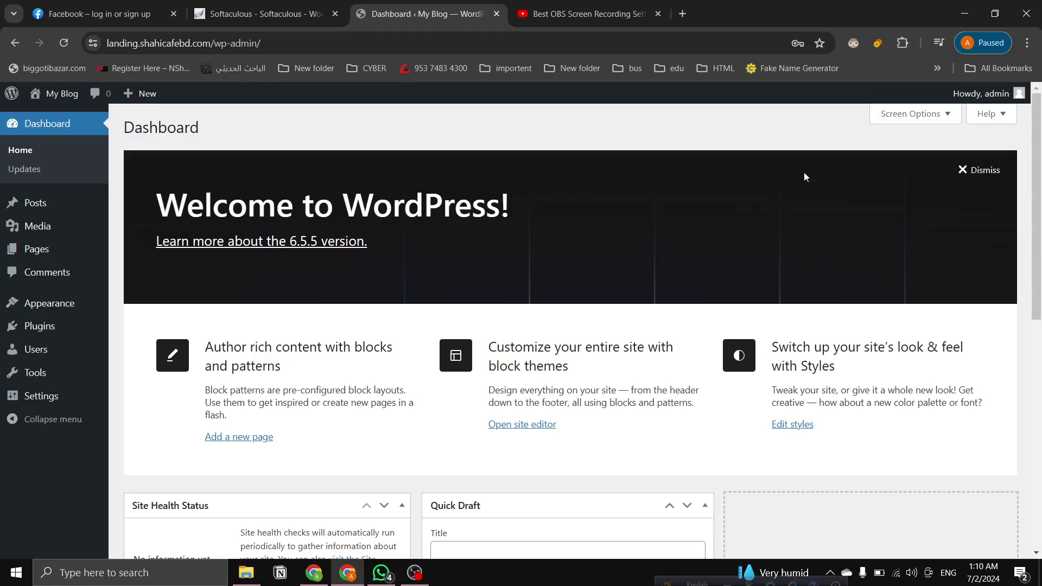
# Hide Site Health Status, At a Glance, Activity, Quick Draft, WordPress Events and News, and Welcome from the dashboard, and close the screen options.
pyautogui.click(950, 120)
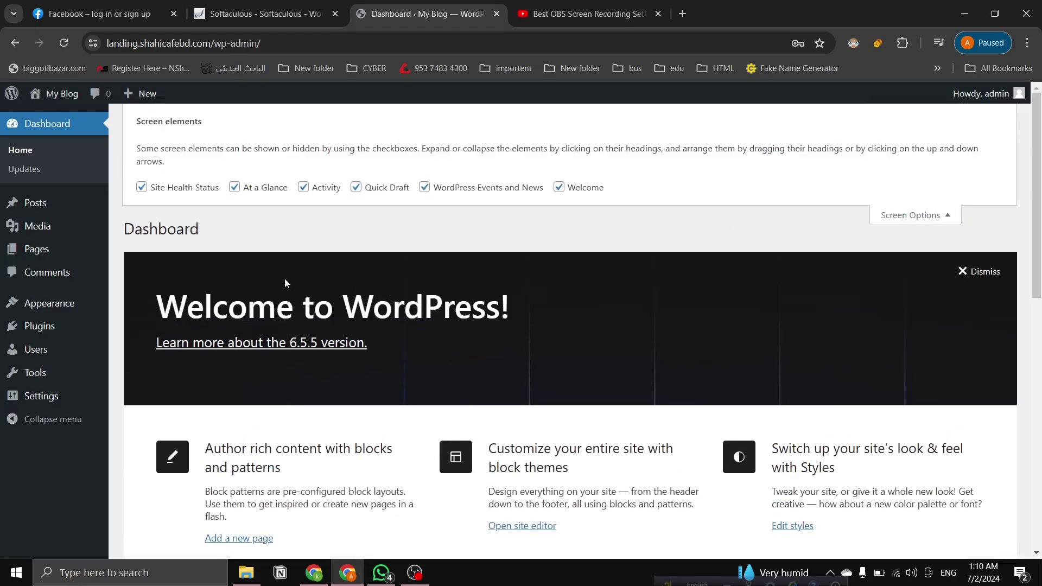
pyautogui.click(142, 187)
pyautogui.click(234, 188)
pyautogui.click(303, 188)
pyautogui.click(356, 189)
pyautogui.click(424, 187)
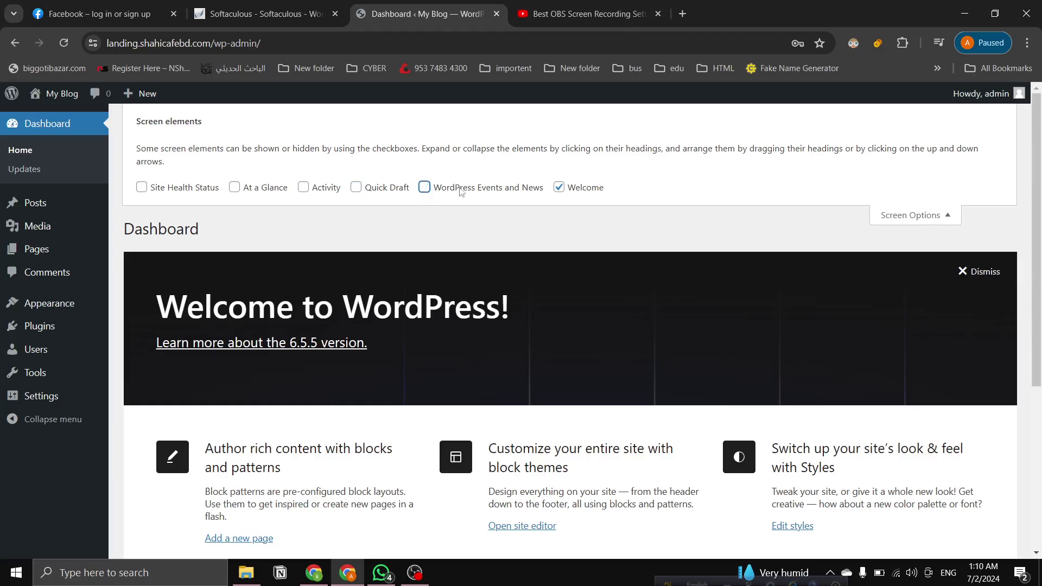
pyautogui.click(559, 188)
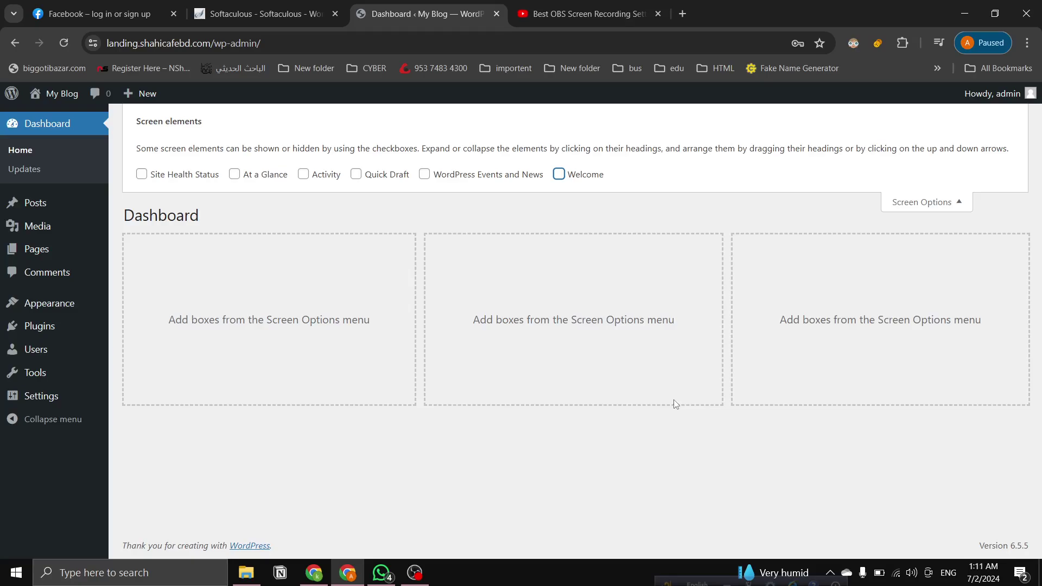
pyautogui.click(959, 203)
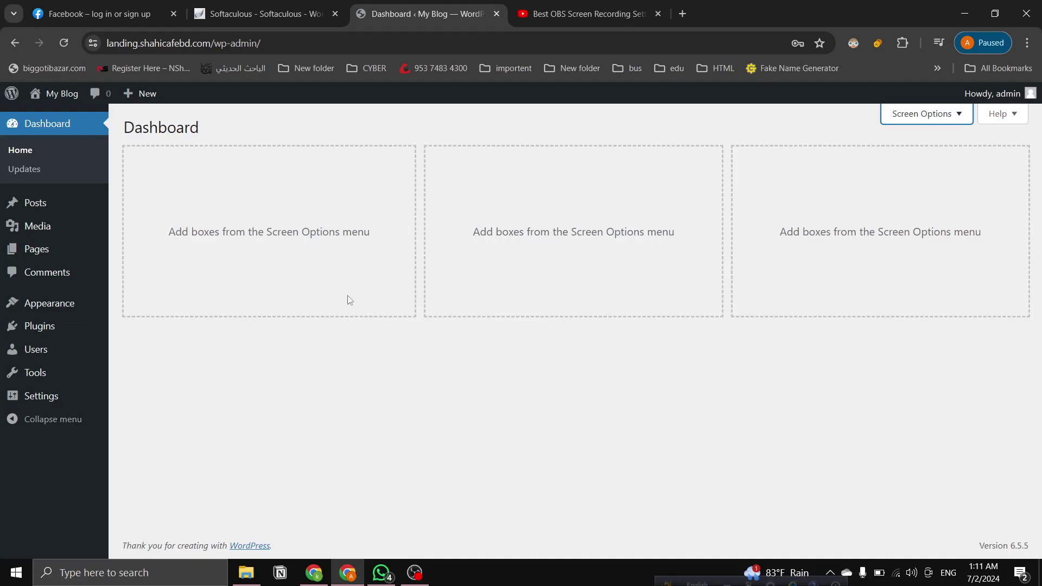
pyautogui.moveTo(55, 212)
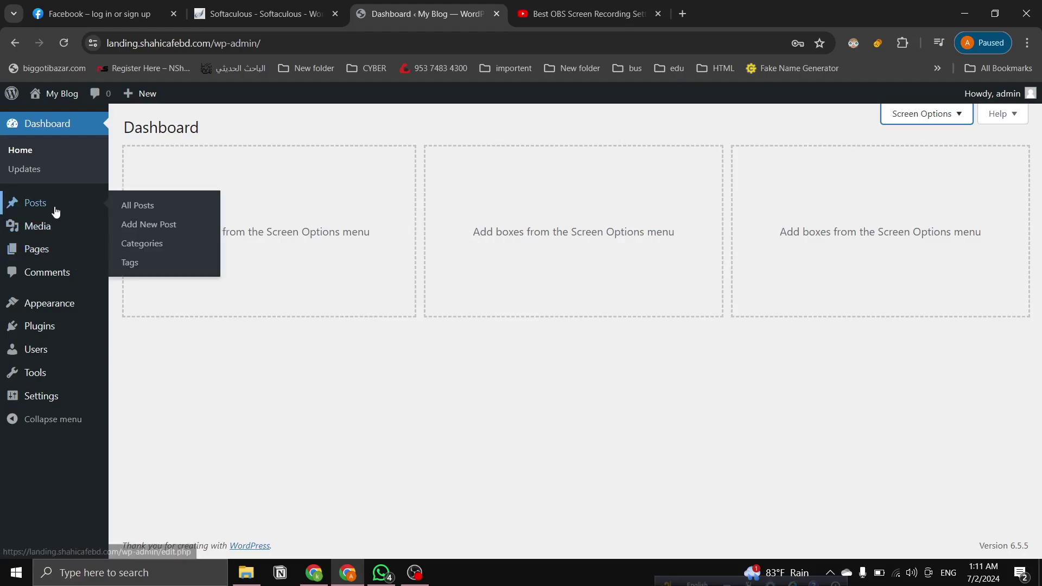
pyautogui.moveTo(57, 258)
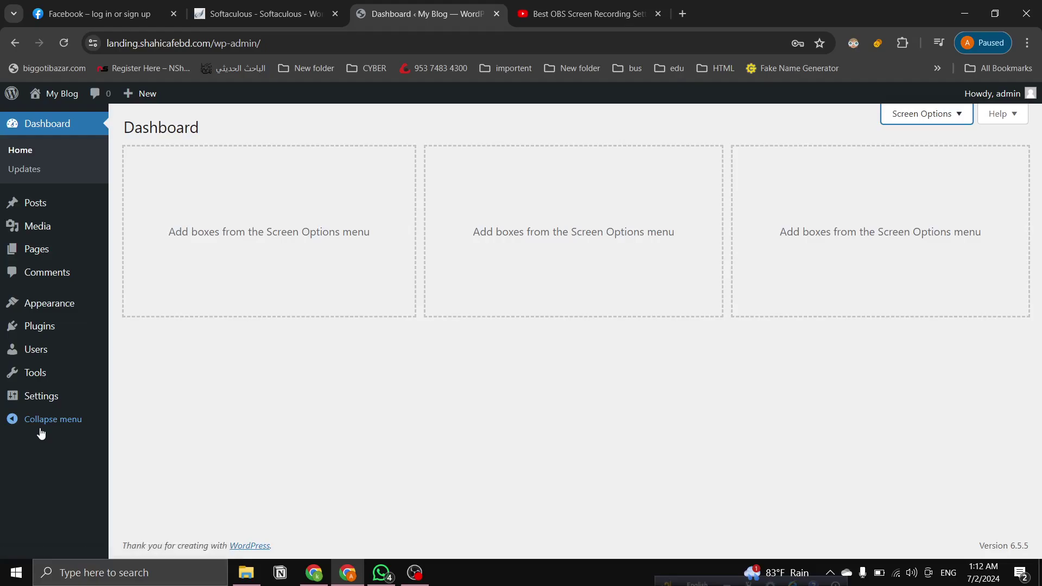
pyautogui.moveTo(37, 314)
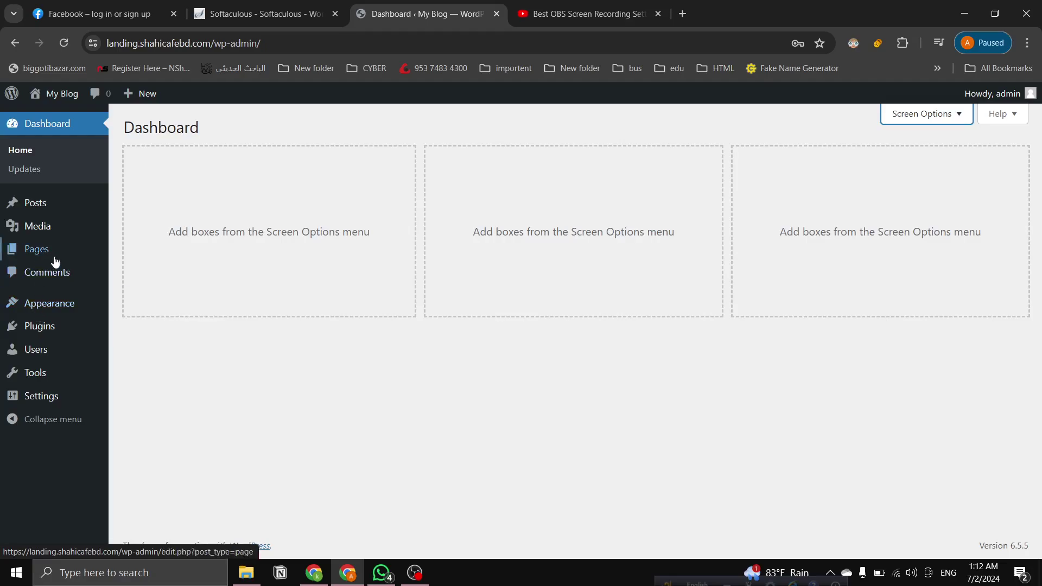
# Look over the admin menu sections and open the WordPress Updates page to review the core, plugin and theme update status.
pyautogui.moveTo(74, 362)
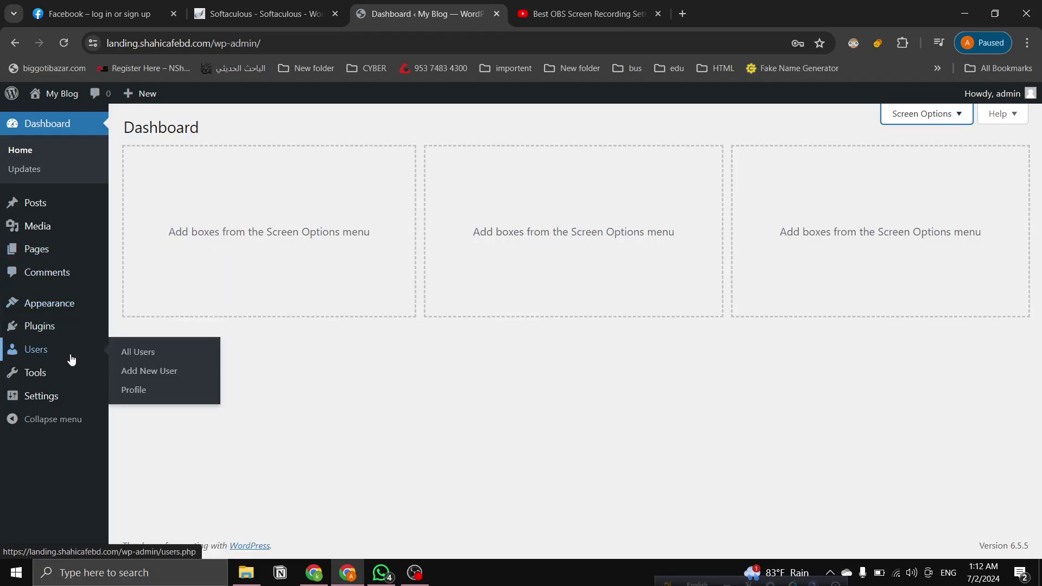
pyautogui.moveTo(50, 332)
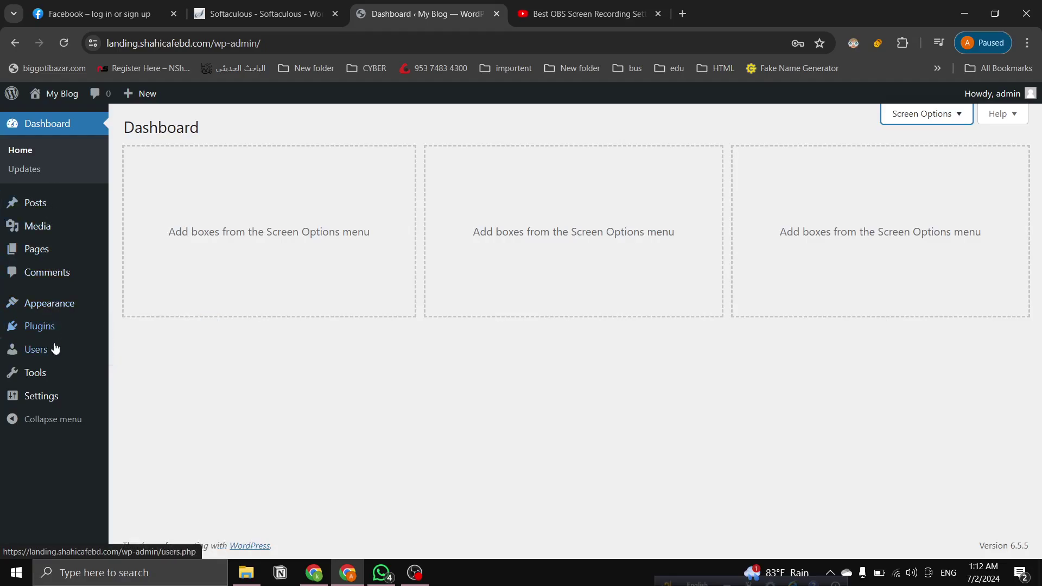
pyautogui.moveTo(50, 400)
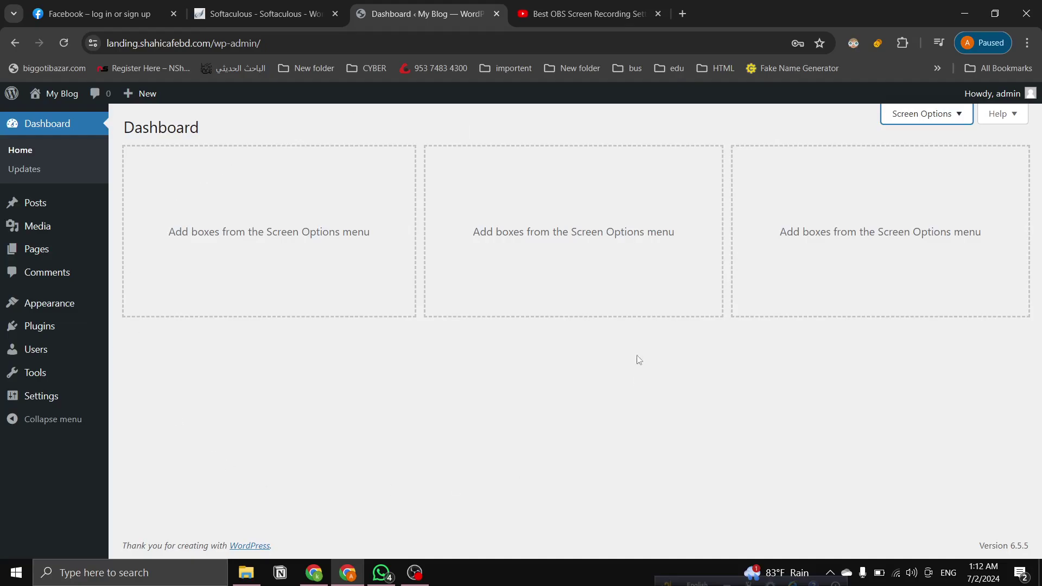
pyautogui.click(33, 174)
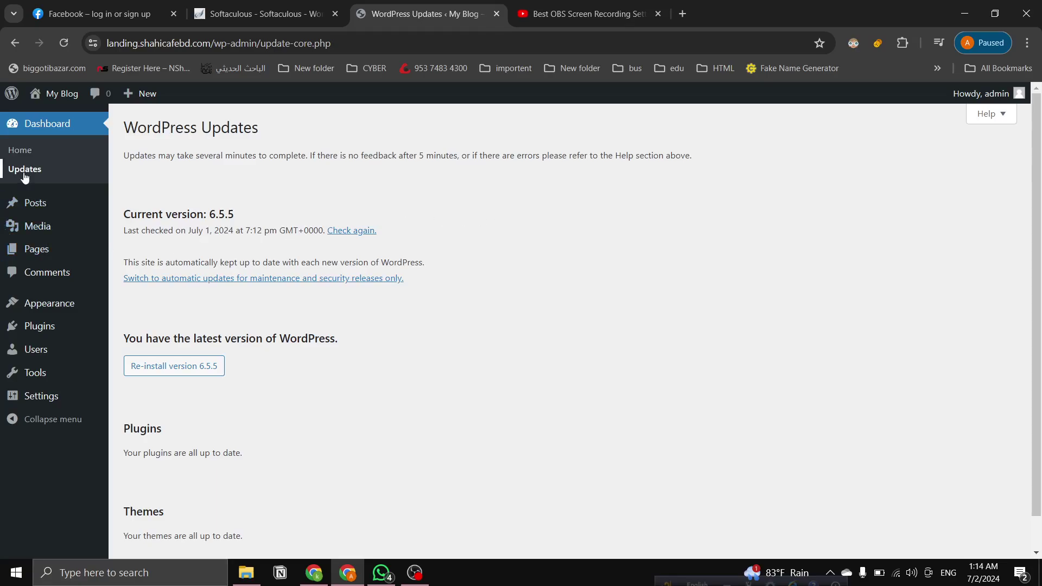
pyautogui.moveTo(30, 214)
pyautogui.moveTo(65, 214)
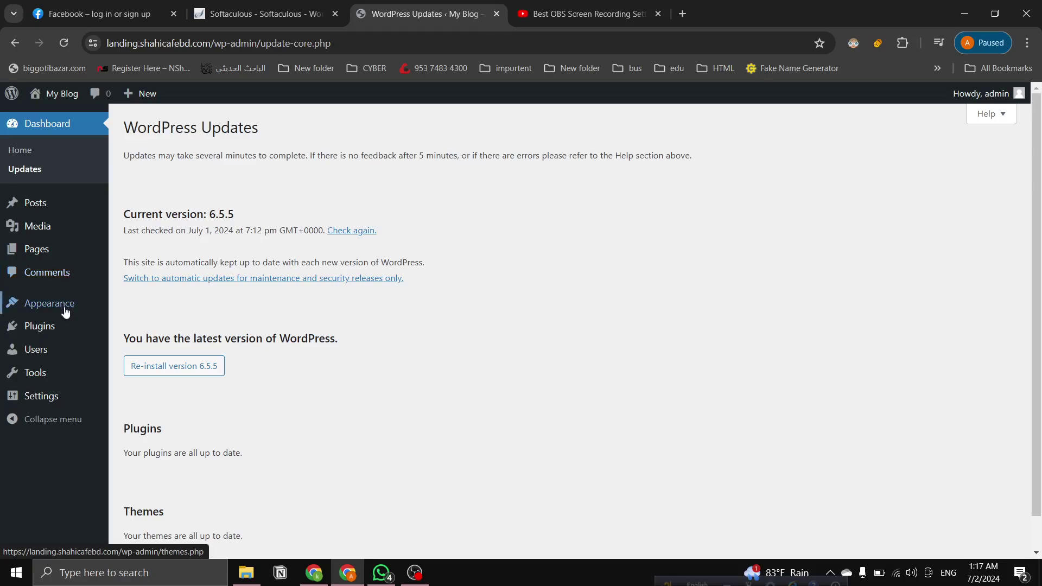
# Open the Themes page under Appearance in a new browser tab and switch to that tab.
pyautogui.moveTo(65, 313)
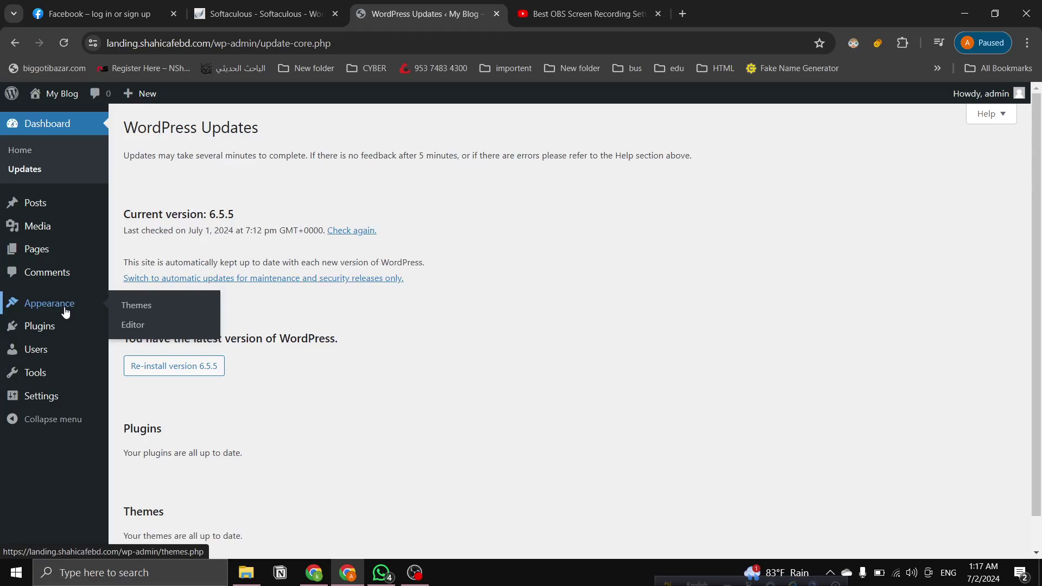
pyautogui.rightClick(144, 315)
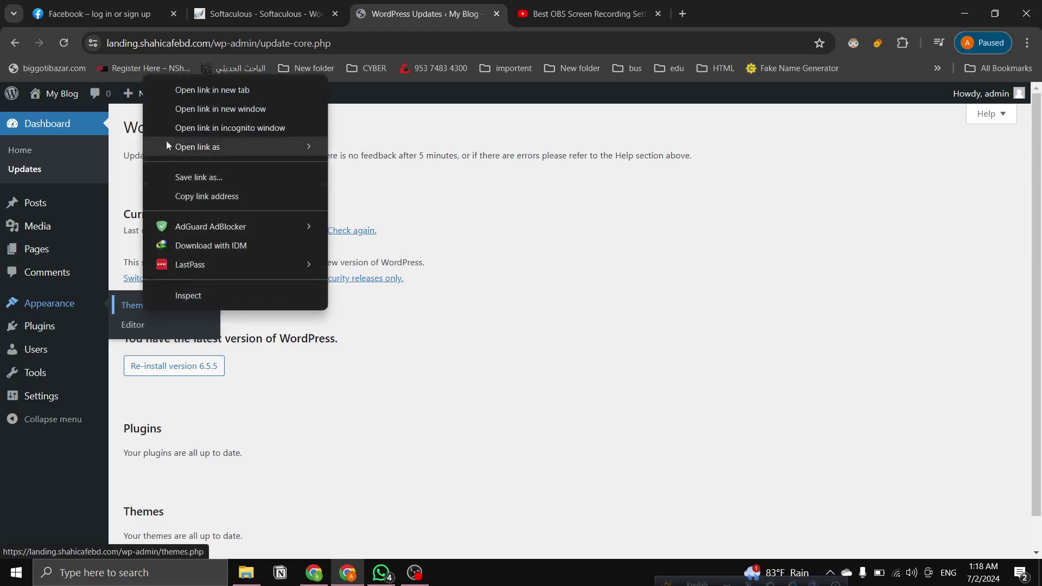
pyautogui.click(187, 87)
pyautogui.click(559, 8)
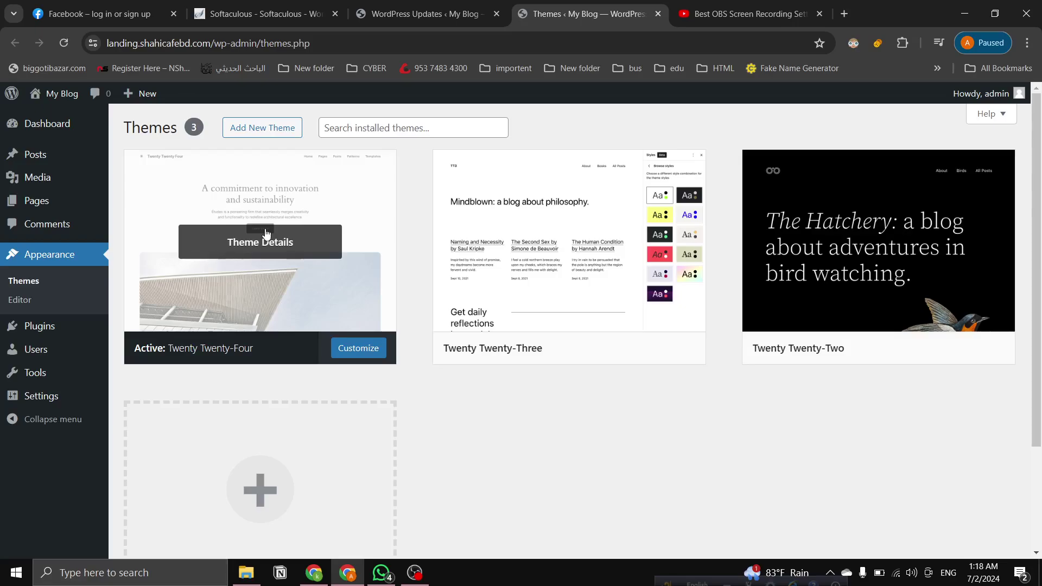
# Open the page for adding a new theme and look through the popular themes on offer.
pyautogui.click(261, 131)
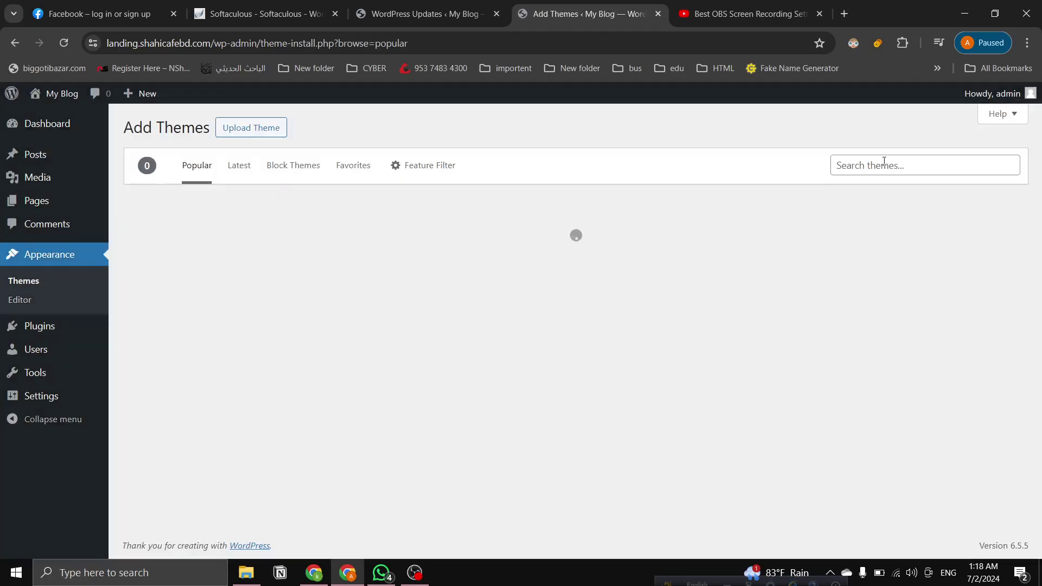
pyautogui.click(883, 163)
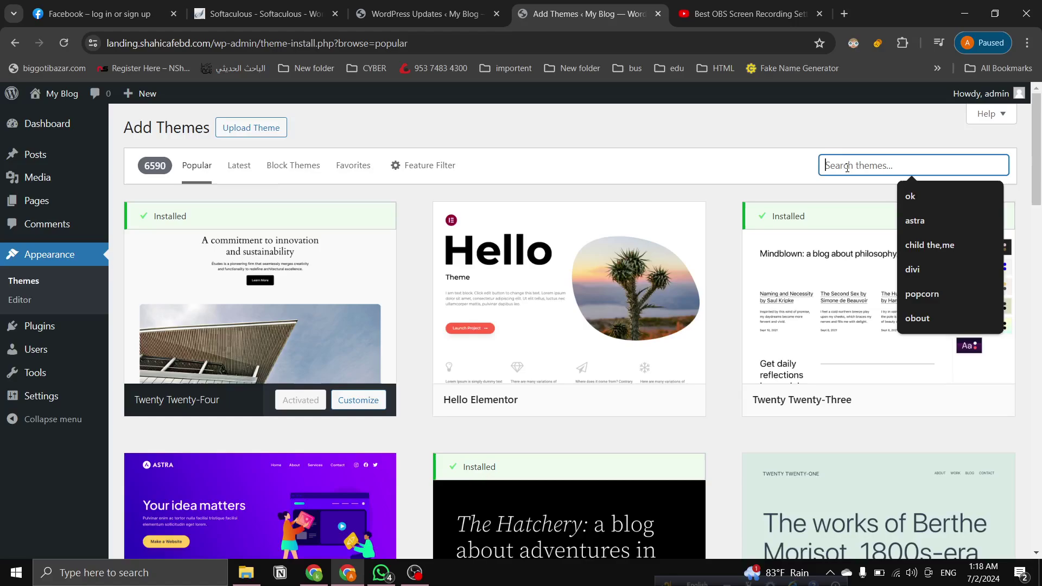
pyautogui.scroll(-3, 309, 280)
pyautogui.scroll(-10, 468, 370)
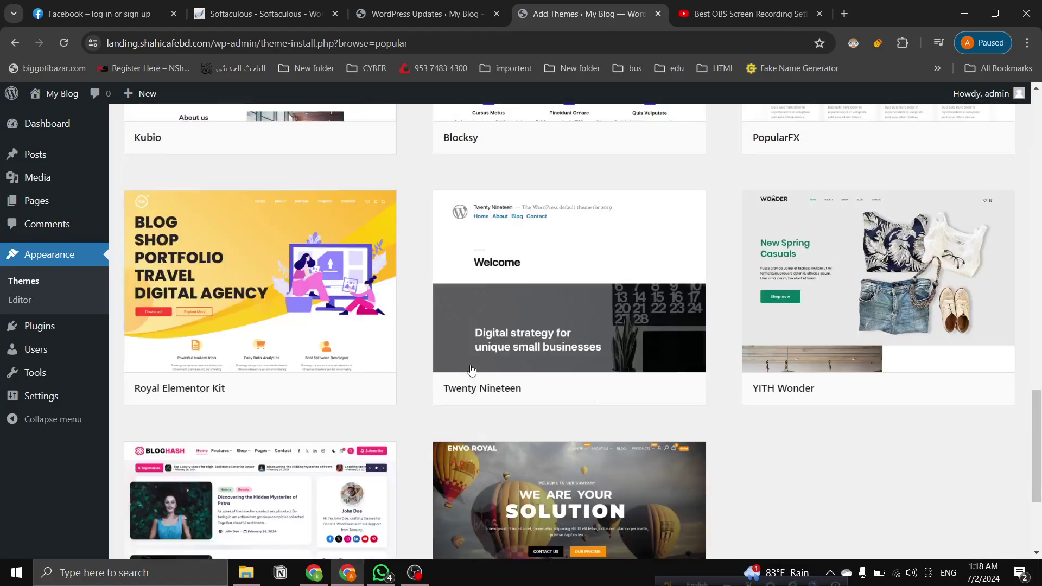
pyautogui.scroll(13, 510, 370)
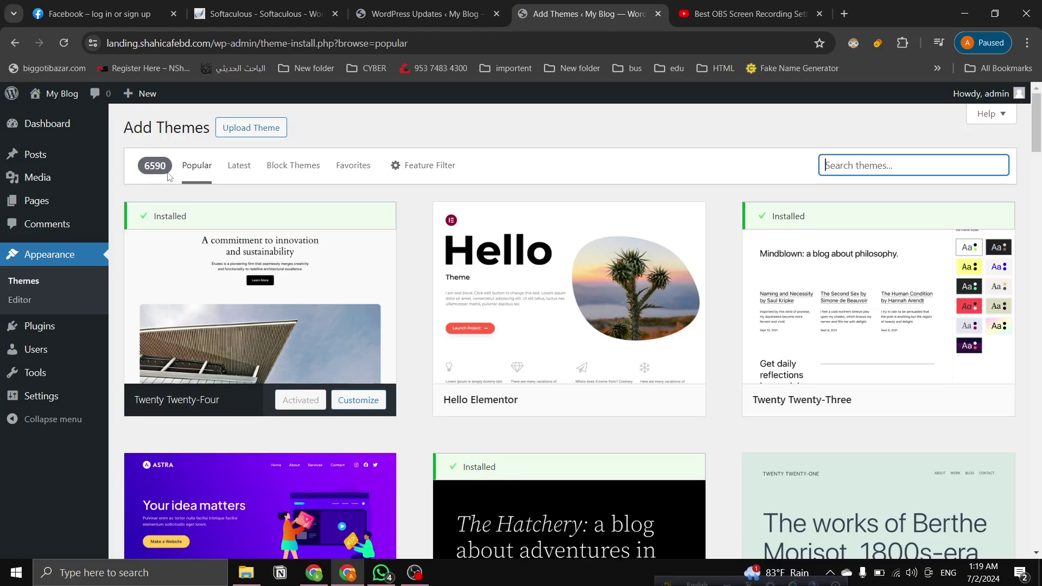
# Switch the theme list to Latest and to Block Themes, and look through the block themes.
pyautogui.click(236, 172)
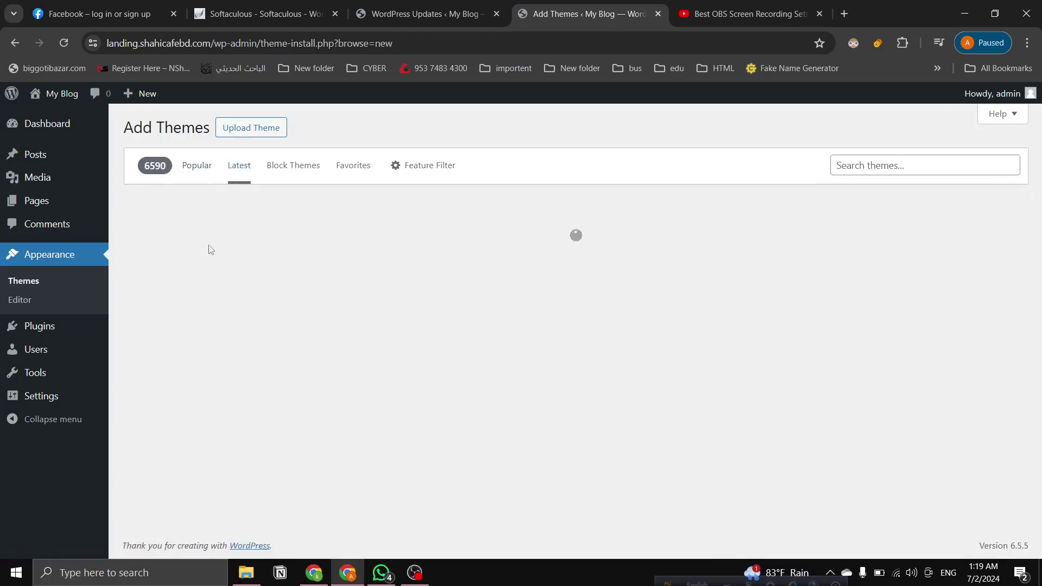
pyautogui.click(292, 177)
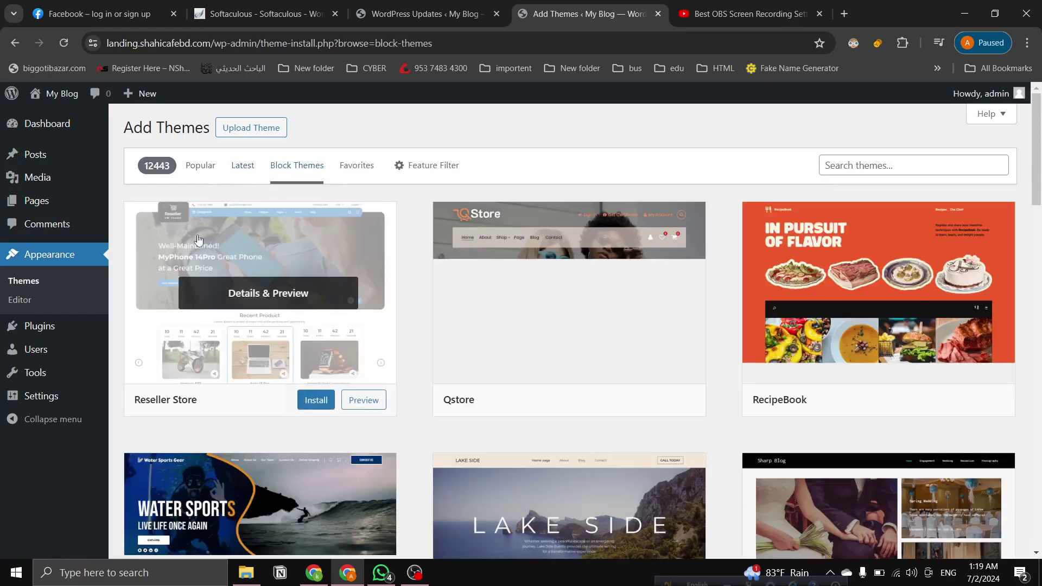
pyautogui.scroll(-5, 558, 318)
pyautogui.scroll(-5, 532, 310)
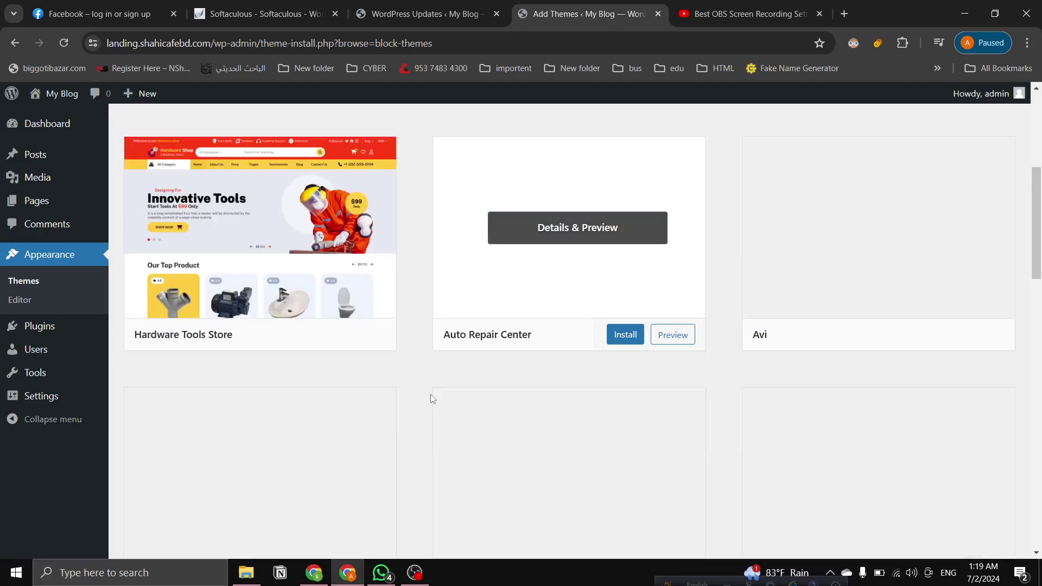
pyautogui.scroll(5, 433, 399)
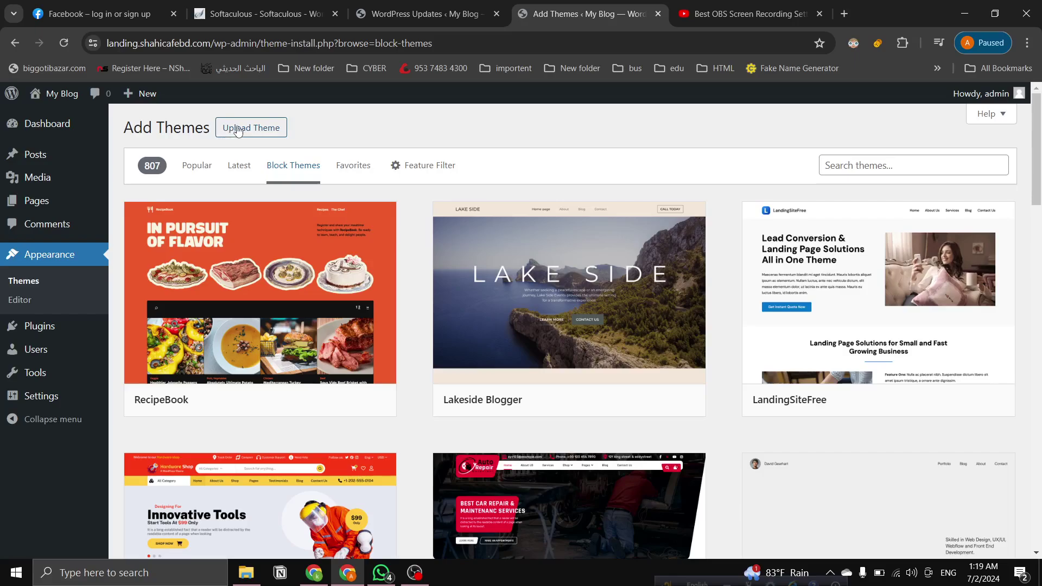
# Open the theme upload form, select pro-elements.zip in the file chooser and cancel the selection.
pyautogui.click(237, 129)
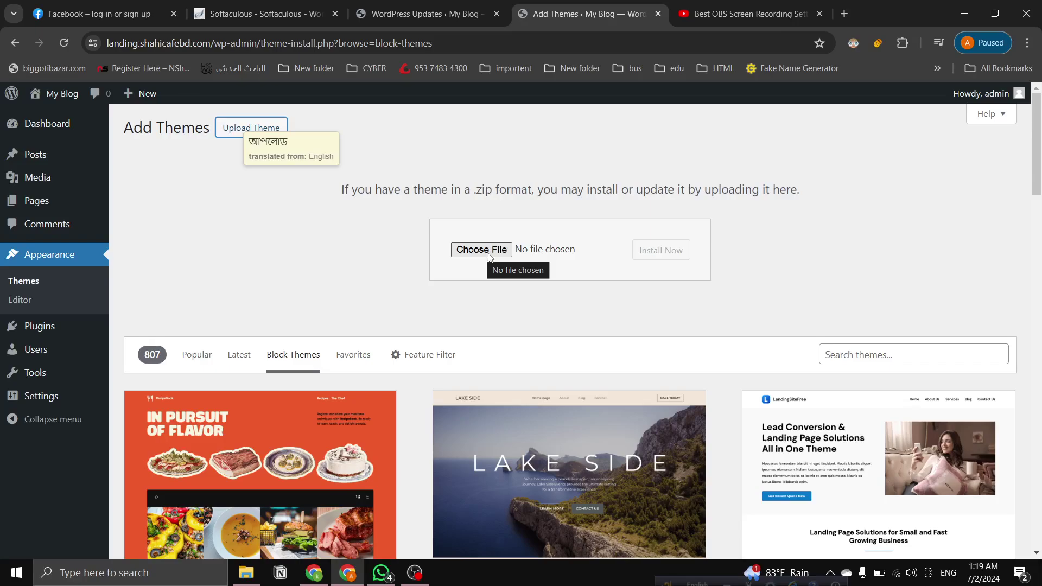
pyautogui.click(562, 254)
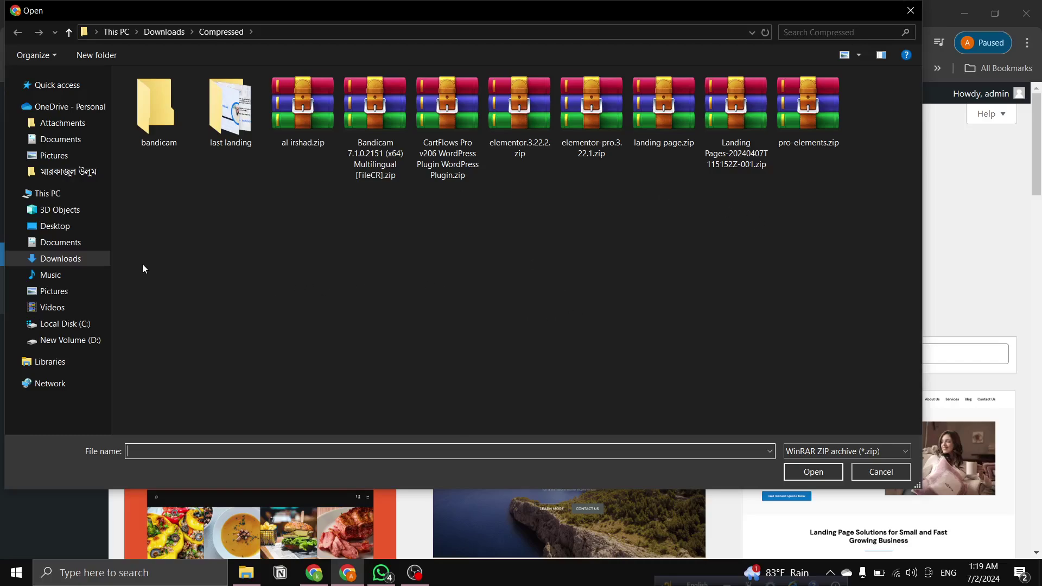
pyautogui.click(759, 140)
pyautogui.click(797, 144)
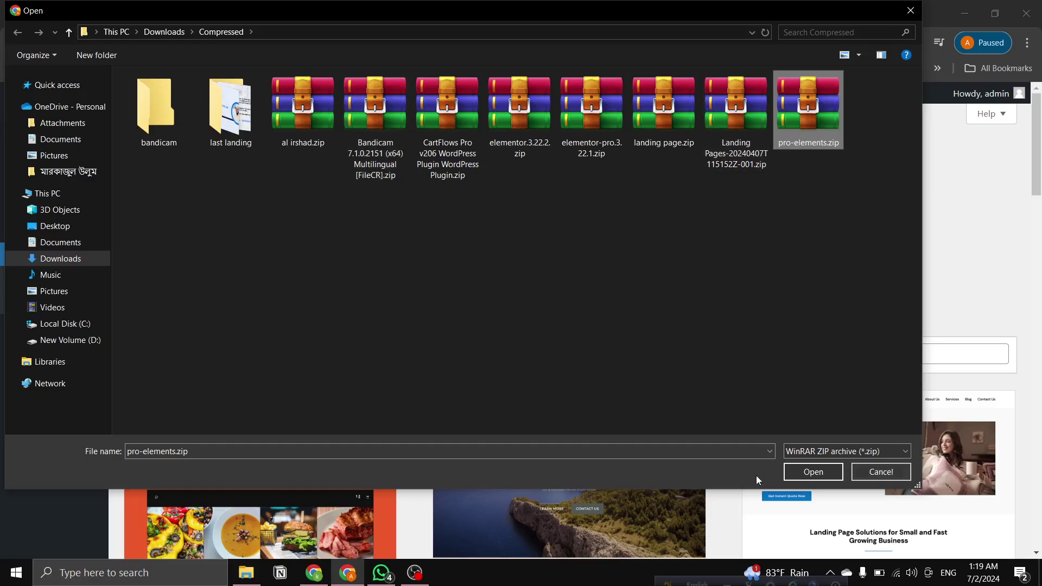
pyautogui.click(874, 471)
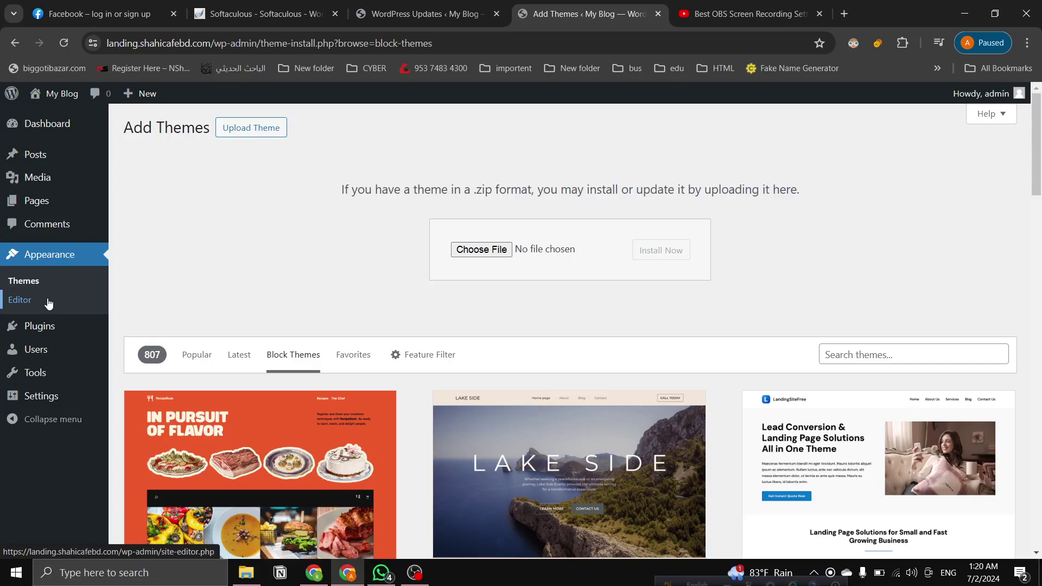
# Open the page for adding a new plugin and look through the featured plugins and the plugin search box.
pyautogui.moveTo(49, 332)
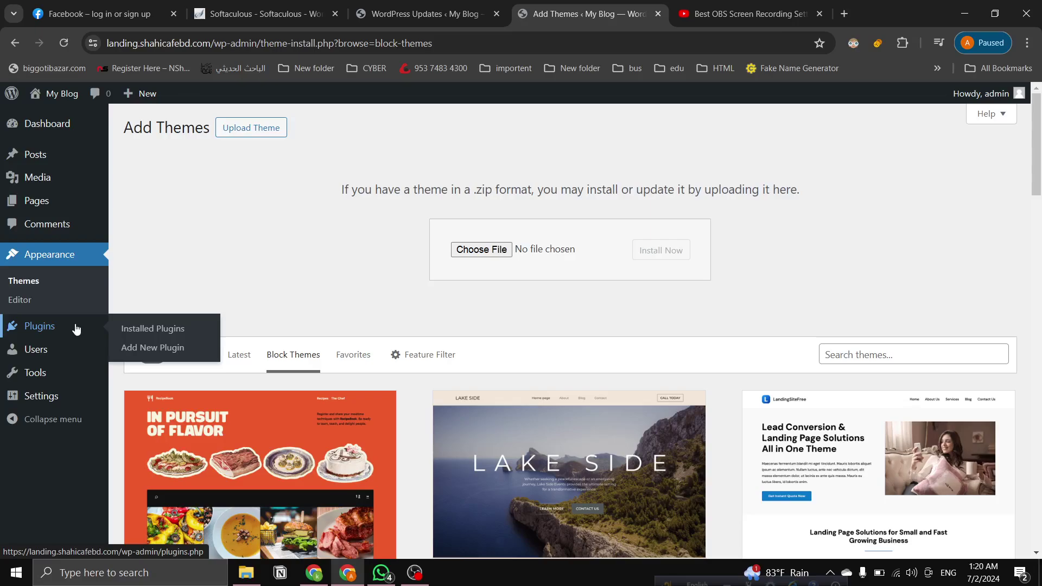
pyautogui.click(179, 357)
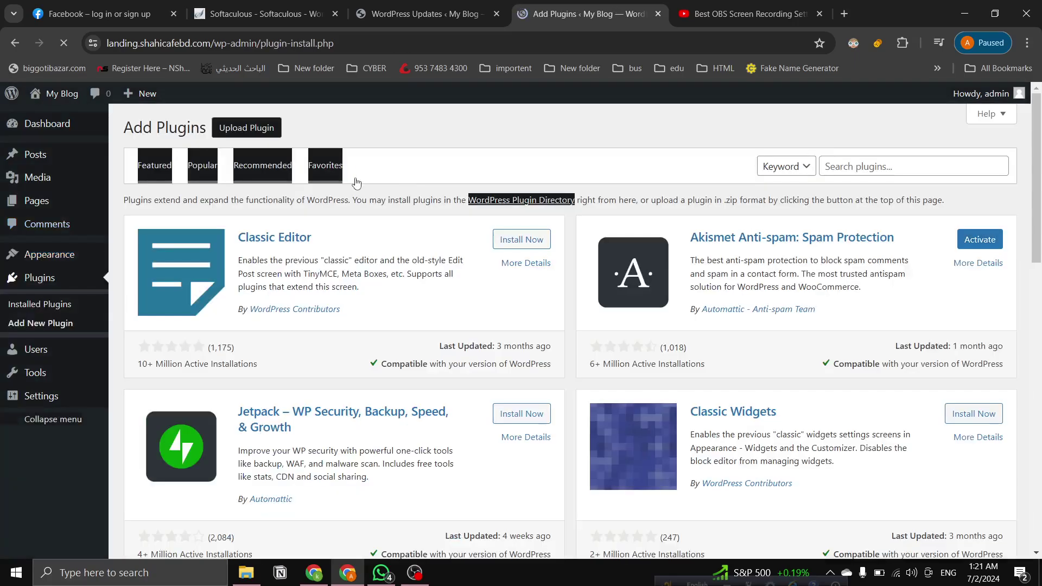
pyautogui.scroll(-10, 428, 297)
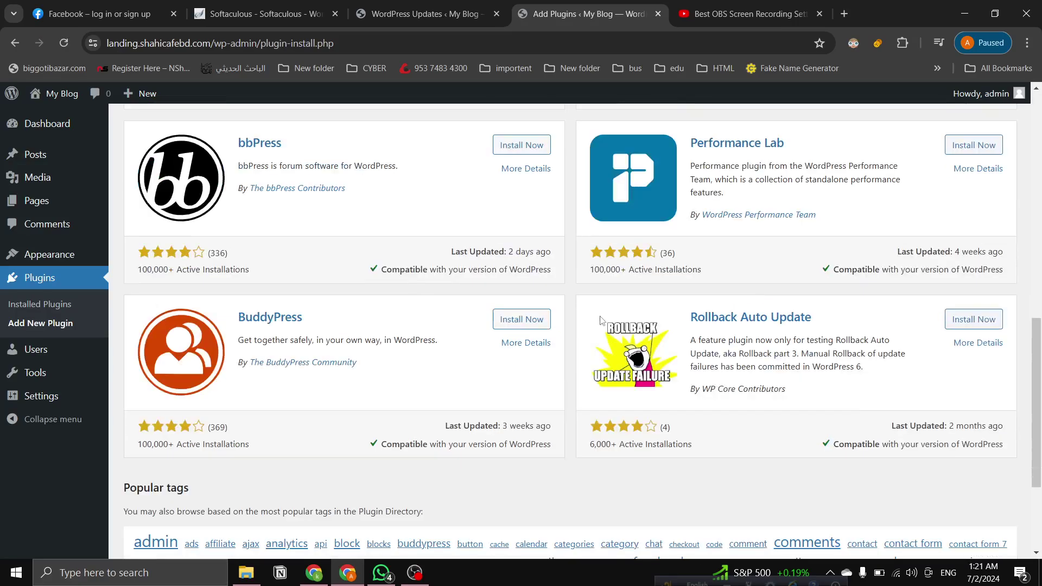
pyautogui.scroll(10, 622, 320)
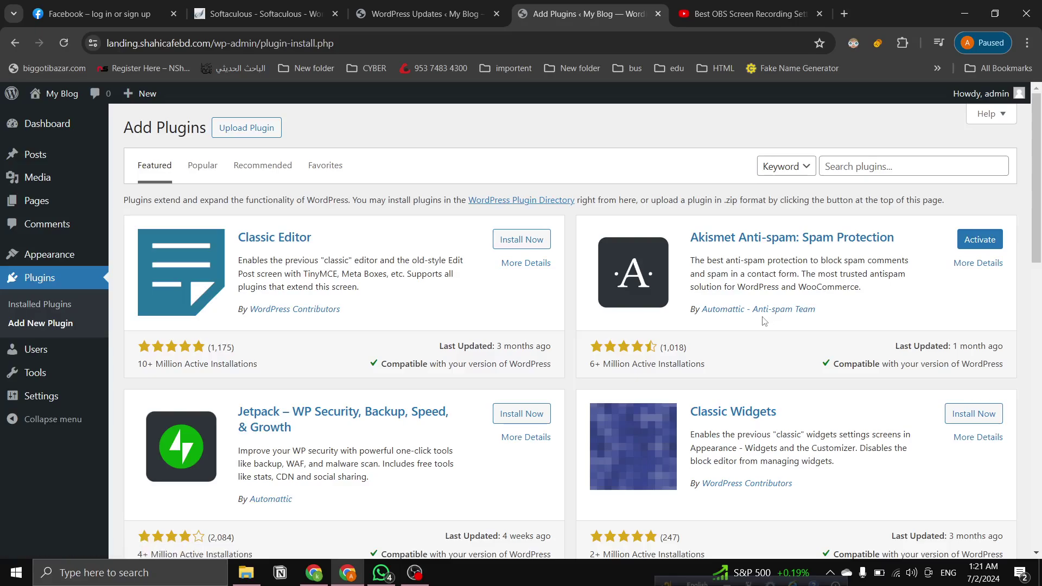
pyautogui.scroll(-15, 271, 286)
pyautogui.scroll(15, 600, 295)
pyautogui.scroll(-10, 600, 294)
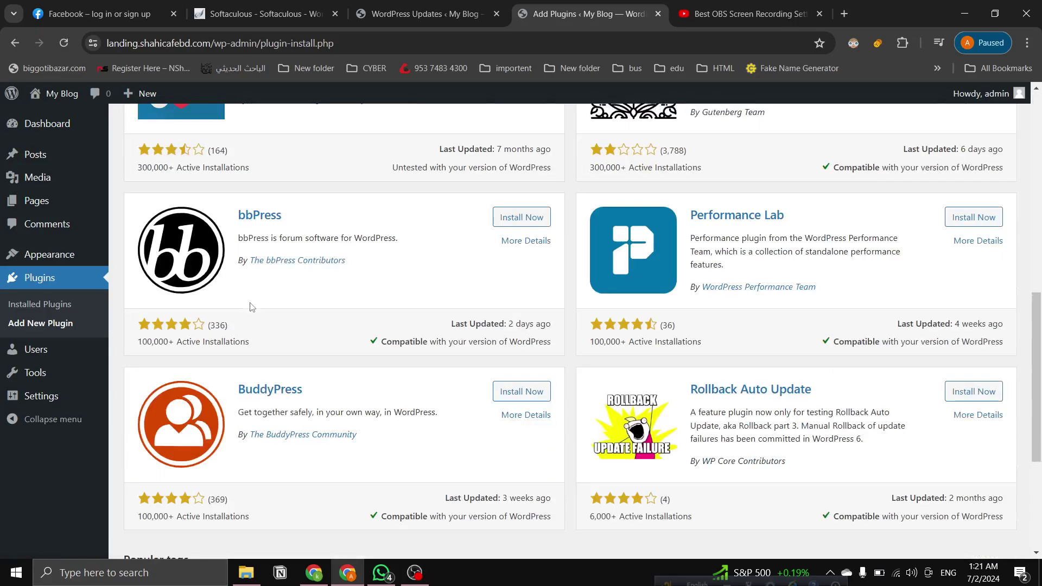
pyautogui.scroll(10, 251, 307)
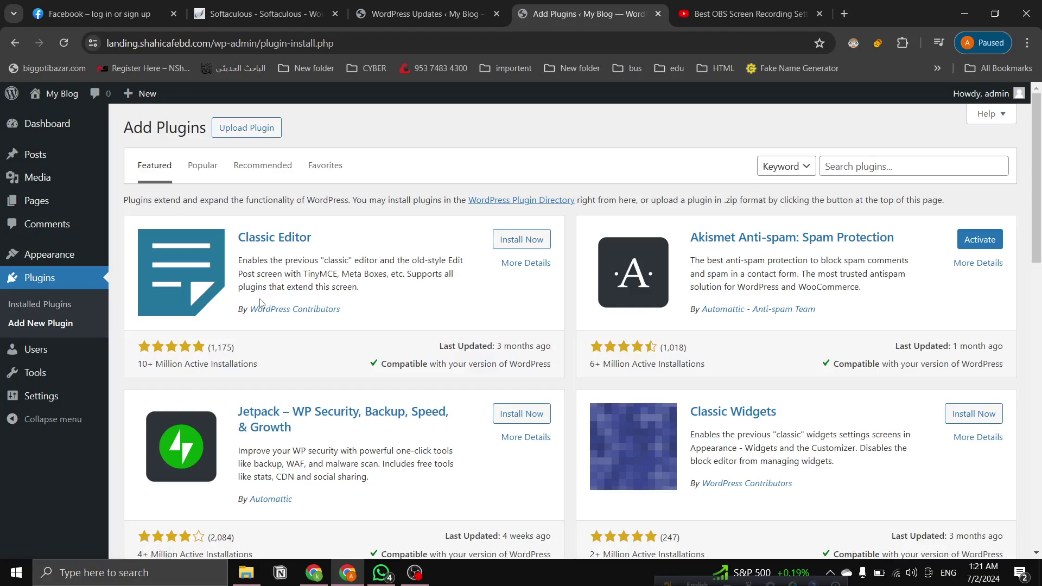
pyautogui.click(862, 165)
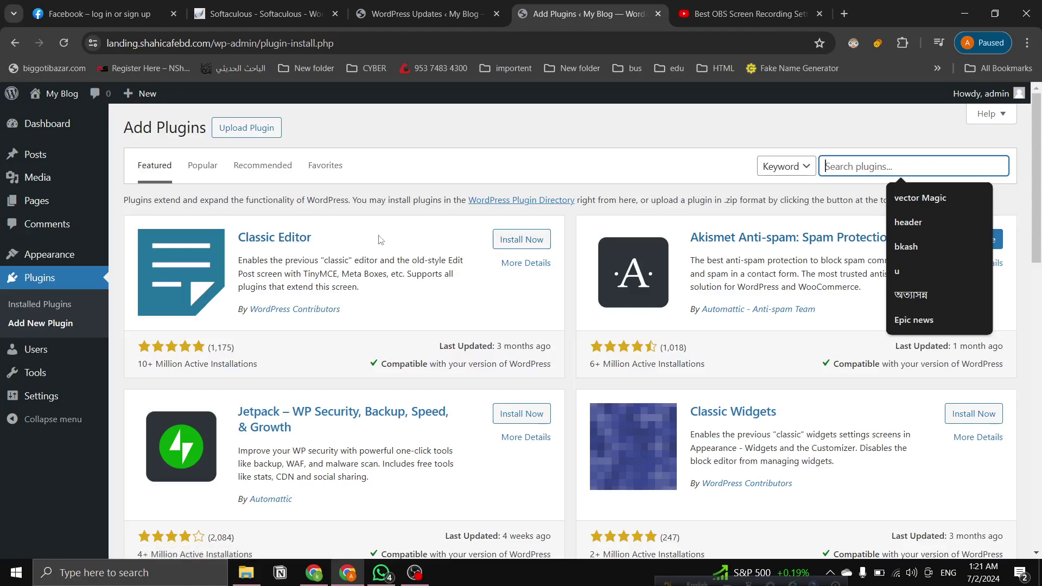
pyautogui.click(431, 116)
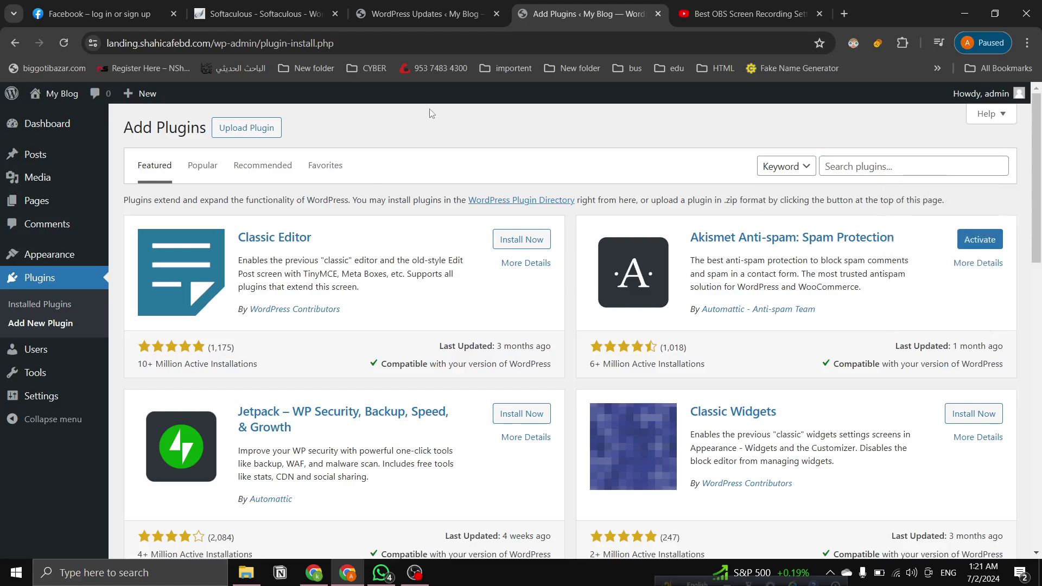
# Open the plugin upload form and choose pro-elements.zip from the Compressed downloads folder as the file to install.
pyautogui.click(263, 128)
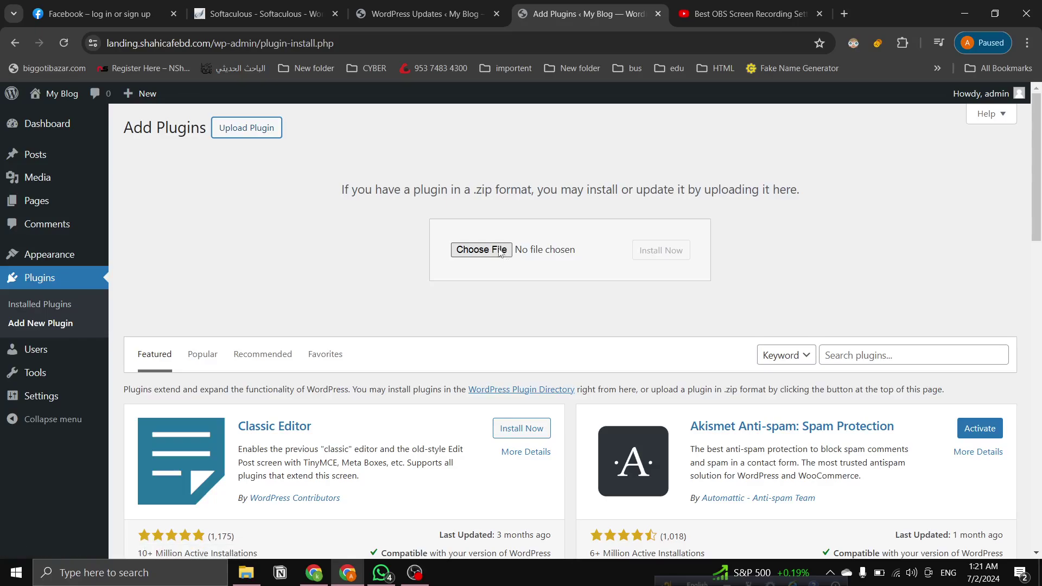
pyautogui.click(501, 251)
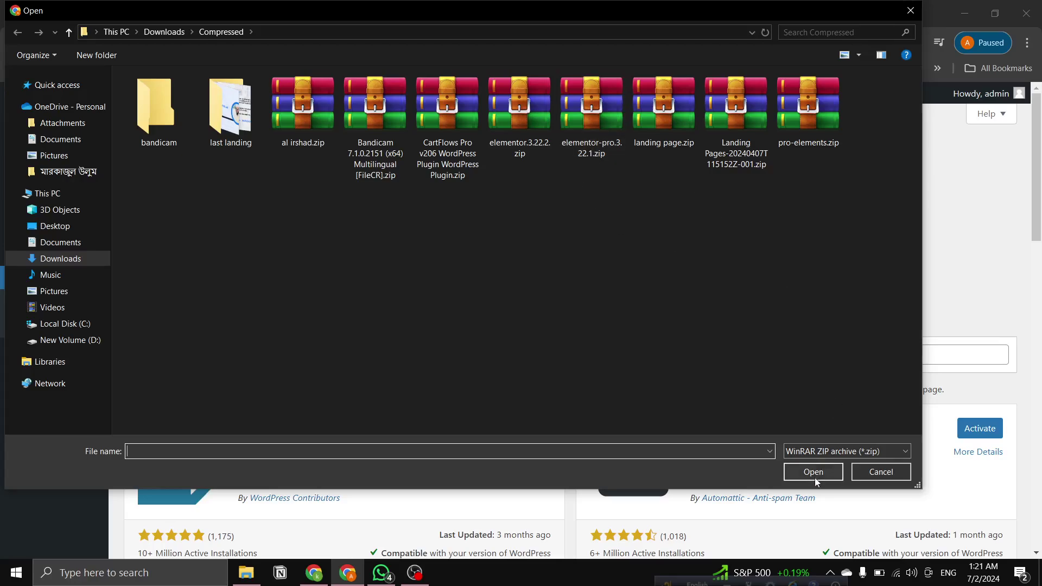
pyautogui.click(803, 147)
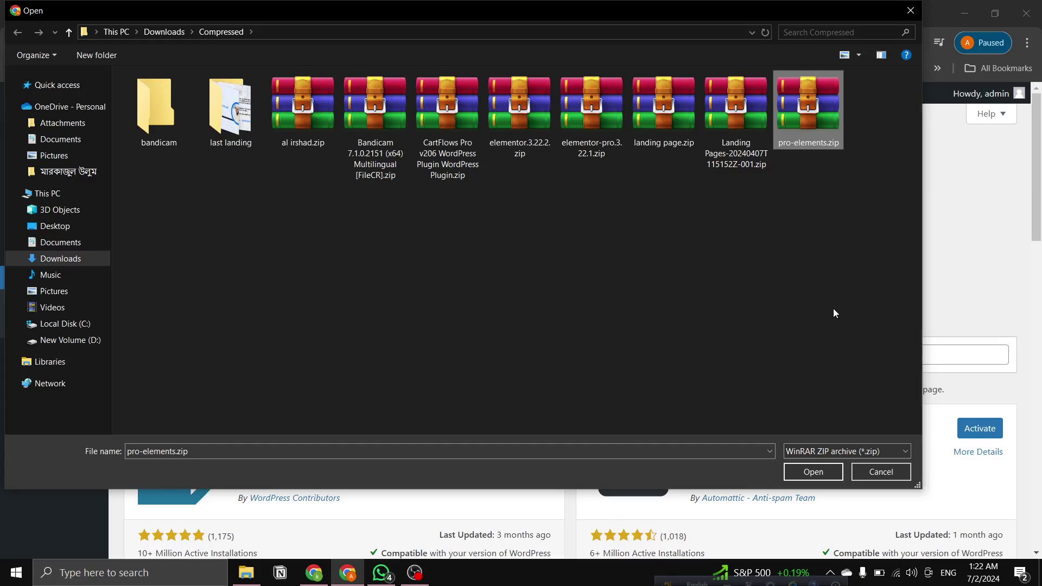
pyautogui.click(830, 469)
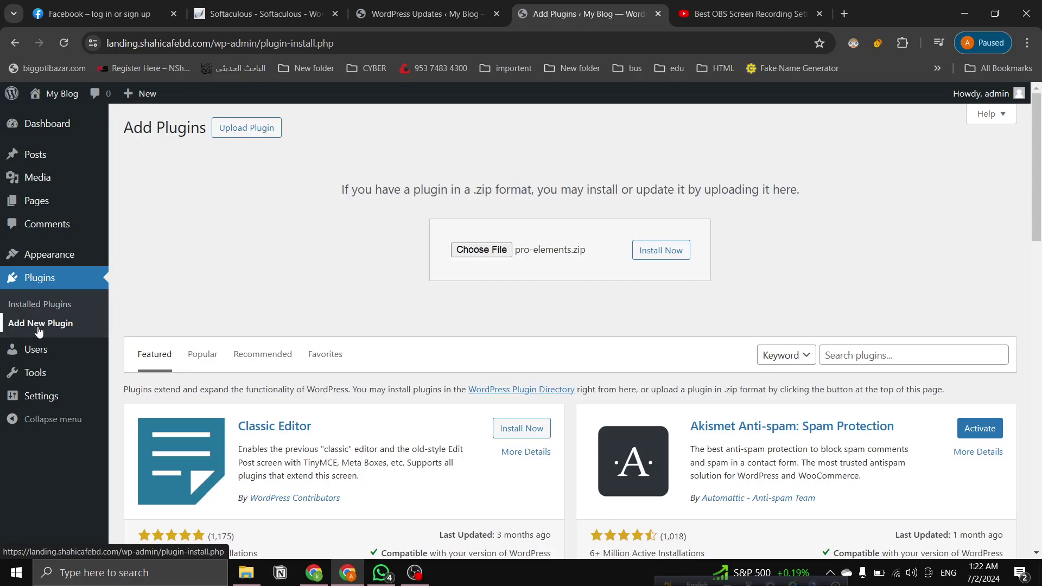
# Open the Add New User page and look over its account fields, password, notification and role settings.
pyautogui.moveTo(38, 351)
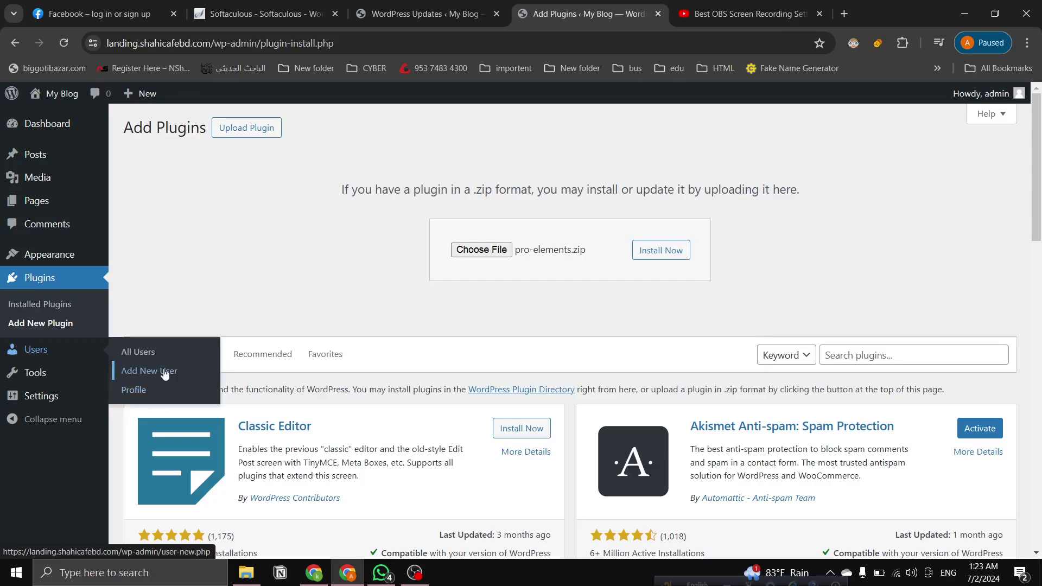
pyautogui.click(165, 372)
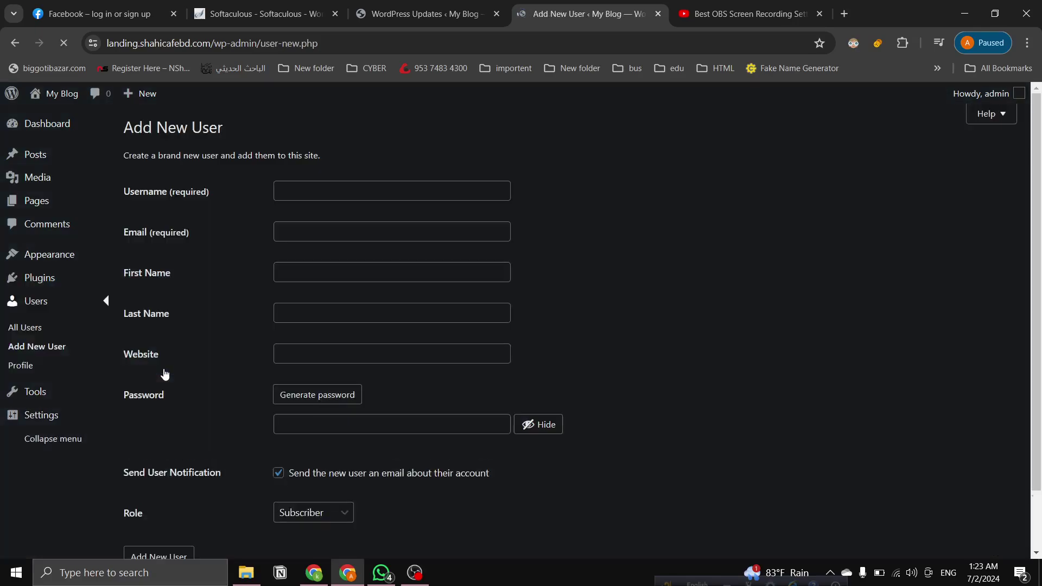
pyautogui.scroll(-1, 291, 242)
pyautogui.scroll(1, 337, 456)
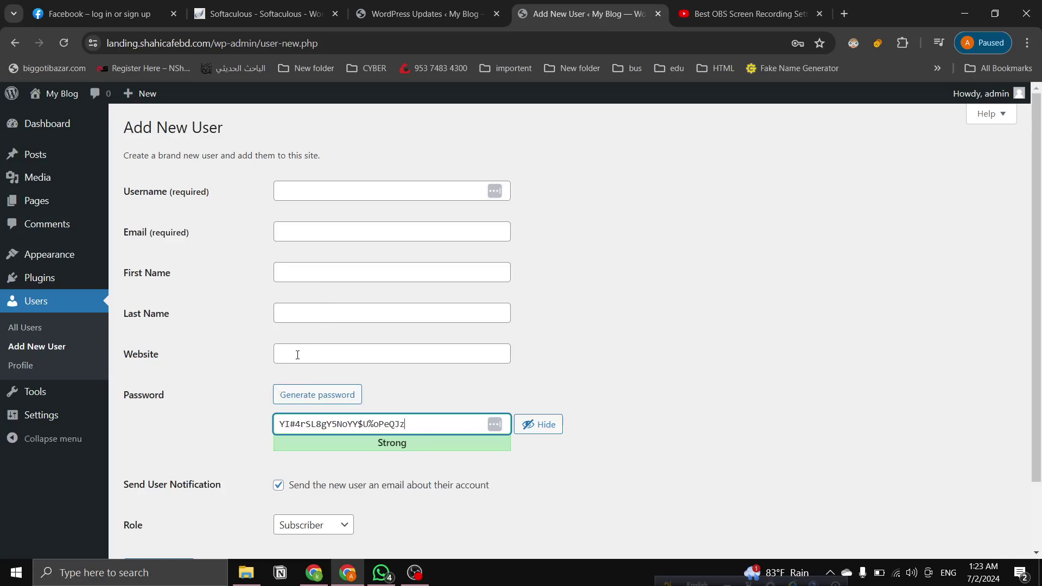
# Look at the roles that can be assigned to the new user, keeping Subscriber.
pyautogui.scroll(-2, 297, 355)
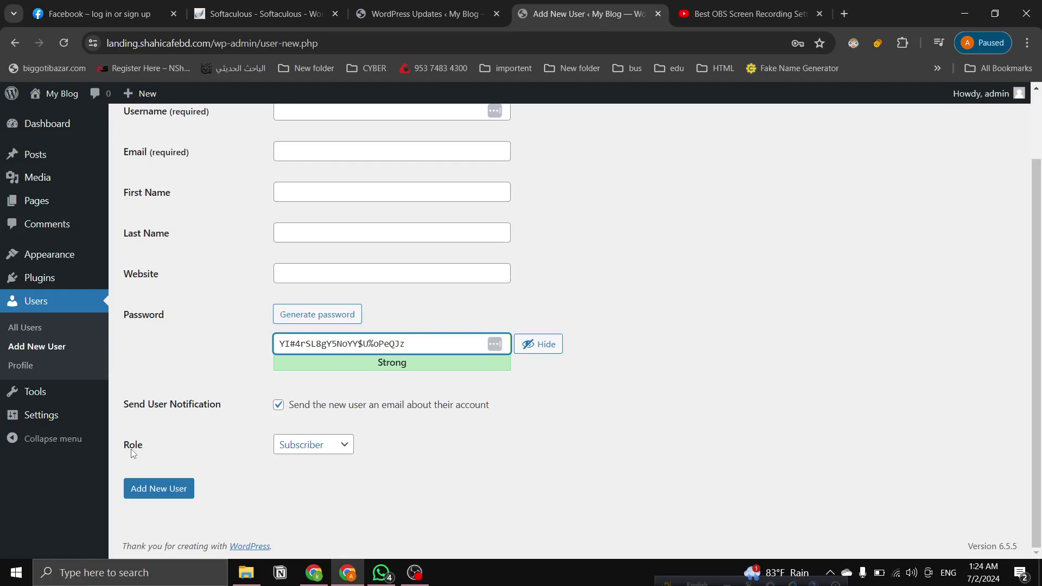
pyautogui.click(291, 451)
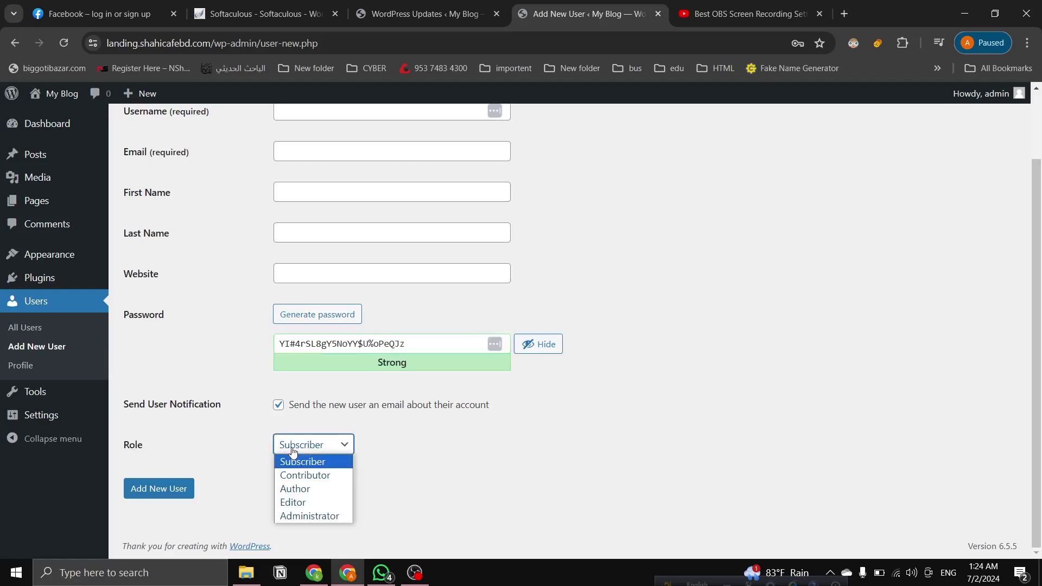
pyautogui.click(375, 494)
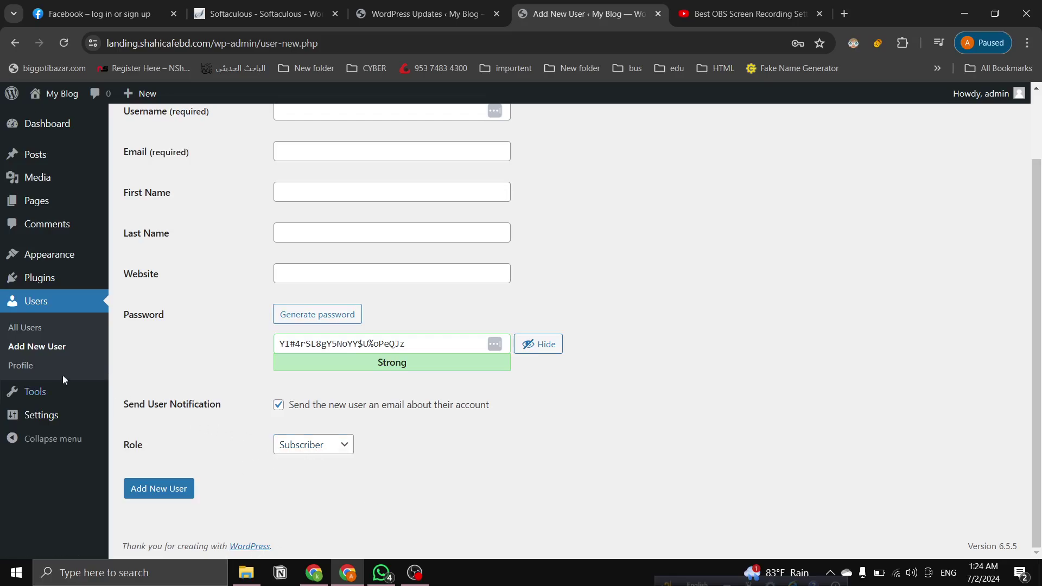
# Open the list of all users, select the admin account and look at the bulk actions available for it.
pyautogui.click(19, 333)
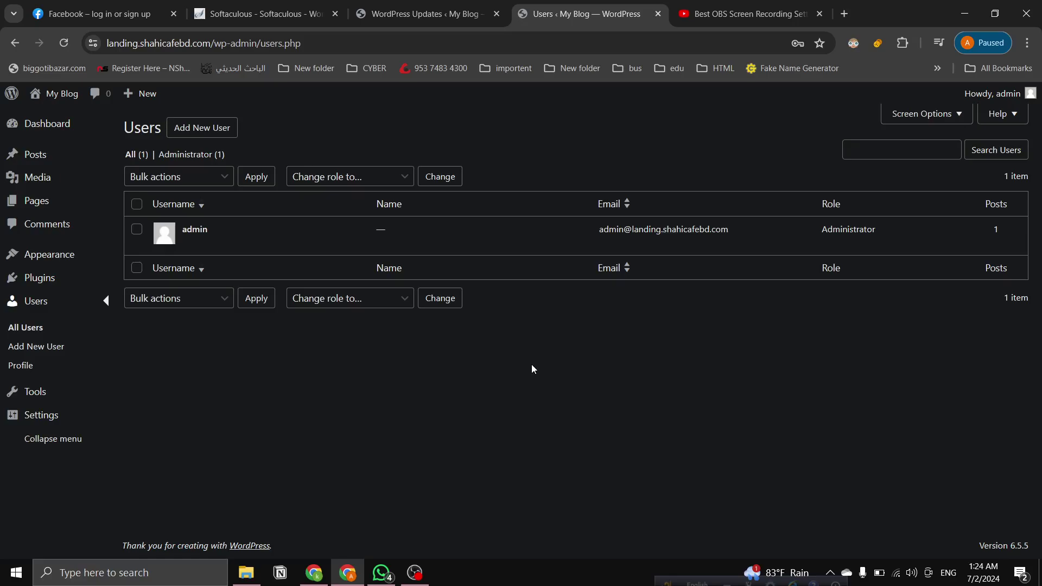
pyautogui.hotkey('alt', 'shift', 'd')
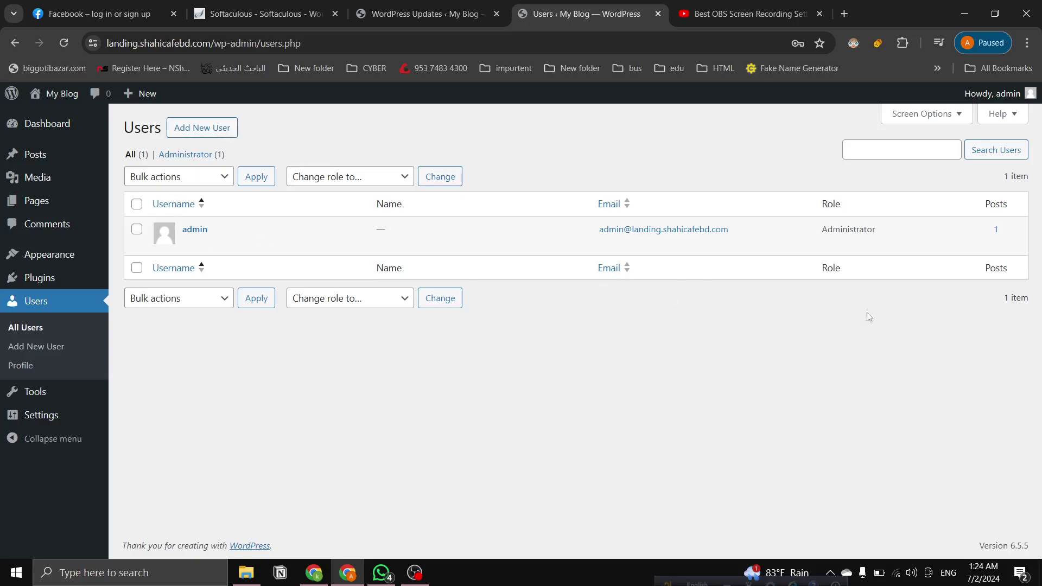
pyautogui.click(137, 229)
pyautogui.click(179, 177)
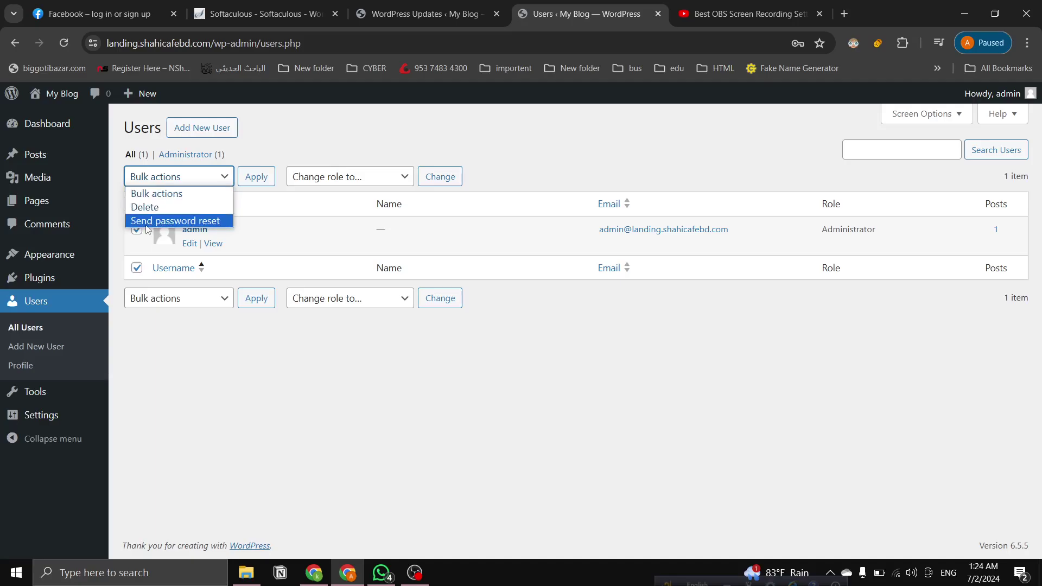
pyautogui.click(291, 211)
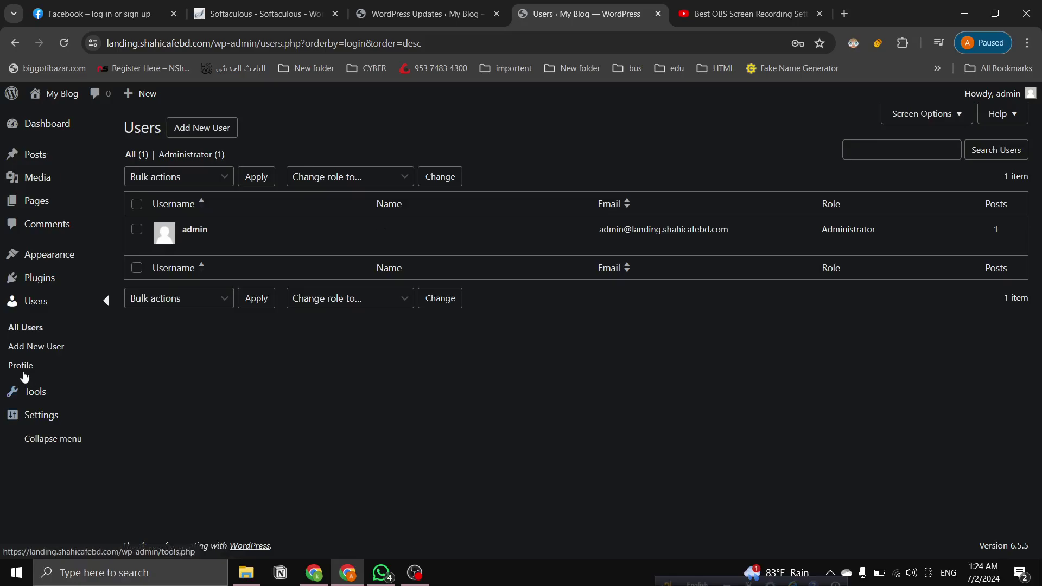
# Open the admin's own profile page and turn off the dark page mode.
pyautogui.click(21, 369)
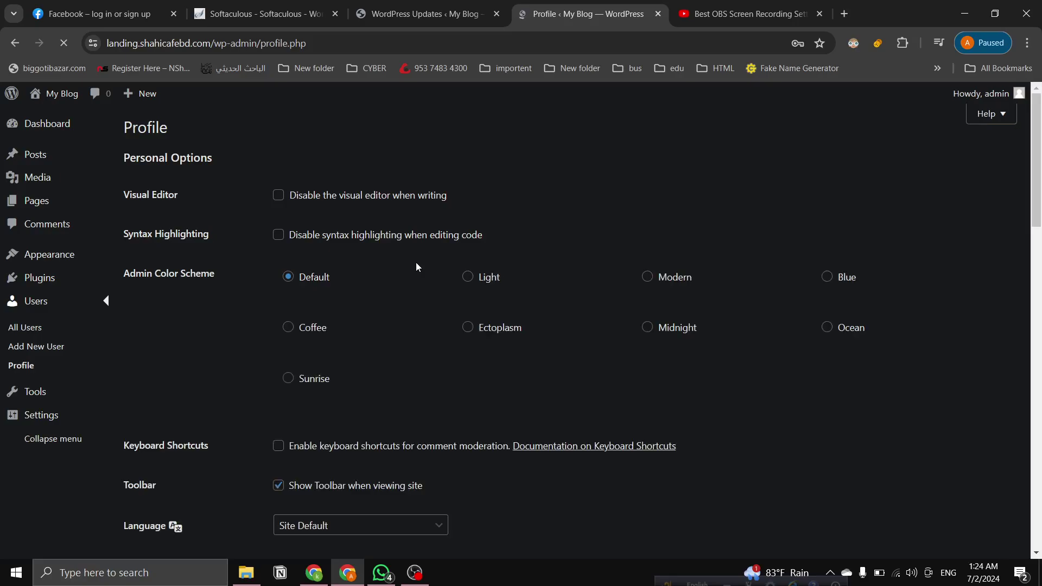
pyautogui.scroll(-2, 394, 259)
pyautogui.scroll(2, 457, 280)
pyautogui.scroll(-14, 457, 280)
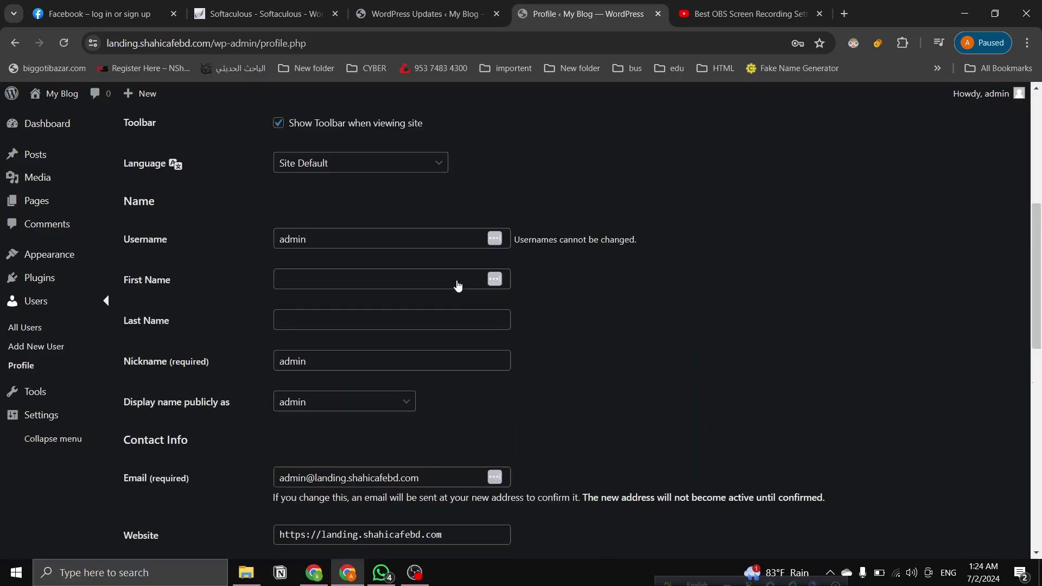
pyautogui.hotkey('alt', 'shift', 'd')
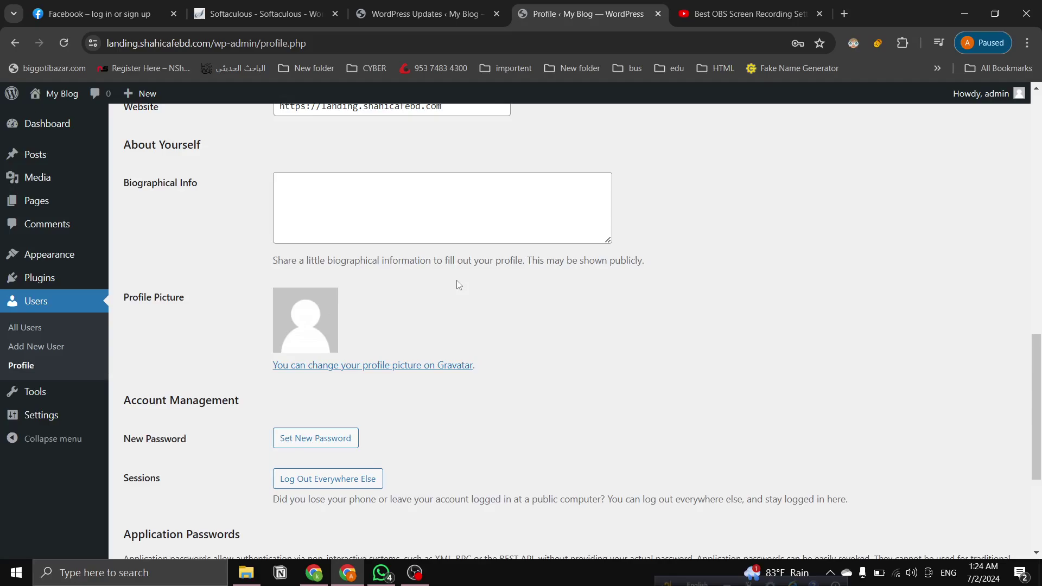
# Look through the profile's color schemes, toolbar, language, name, contact, biography, picture, password and application password settings.
pyautogui.scroll(14, 459, 285)
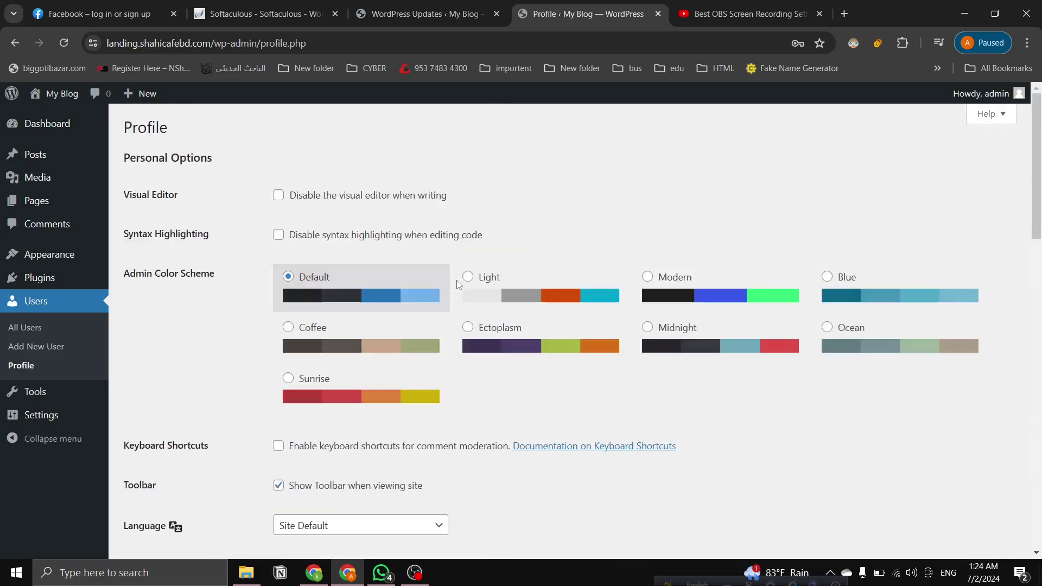
pyautogui.scroll(-18, 450, 285)
pyautogui.scroll(15, 373, 312)
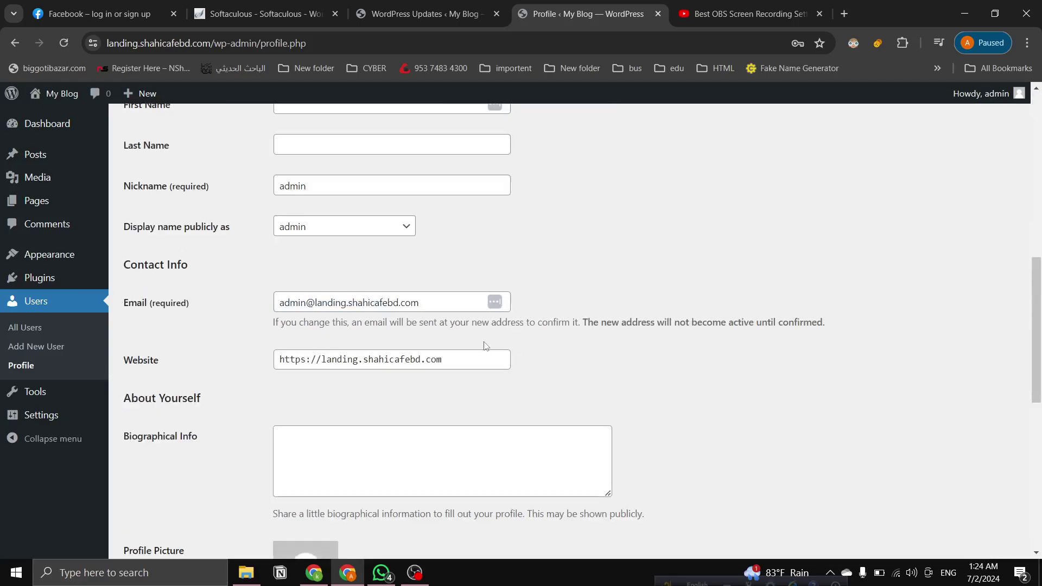
pyautogui.scroll(1, 331, 217)
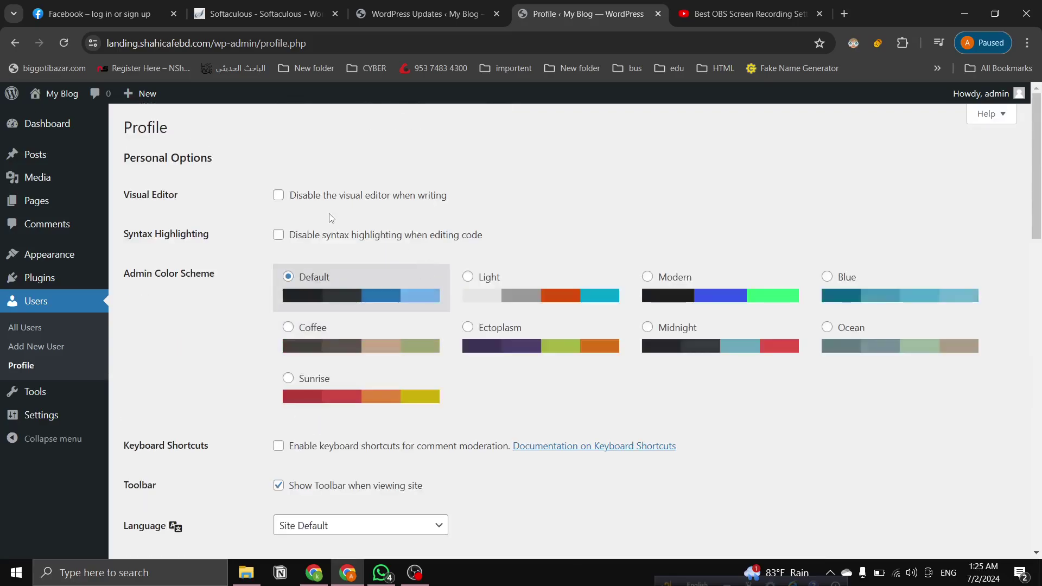
pyautogui.scroll(-14, 289, 230)
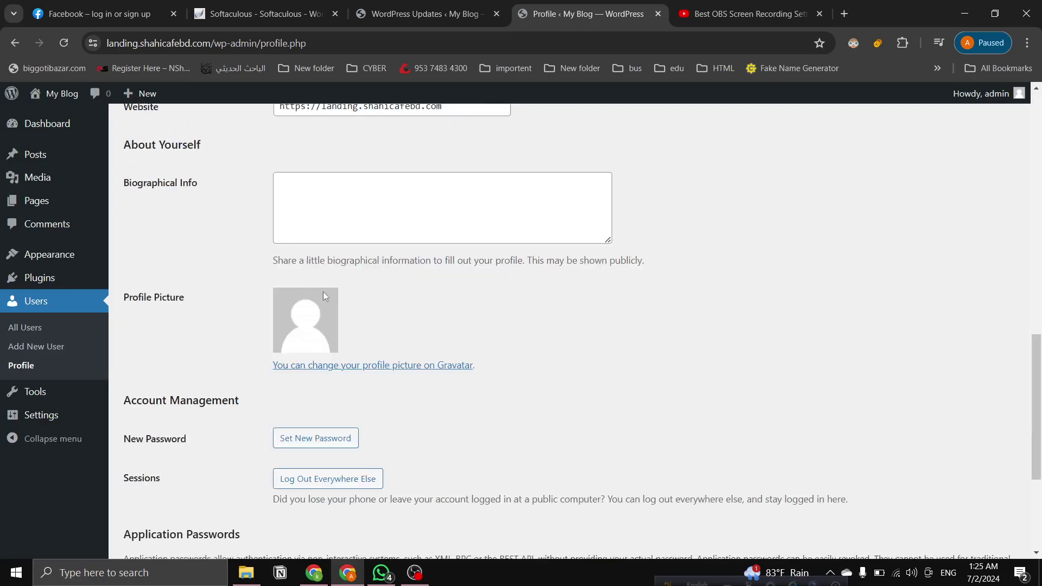
pyautogui.scroll(10, 324, 291)
pyautogui.scroll(-8, 286, 395)
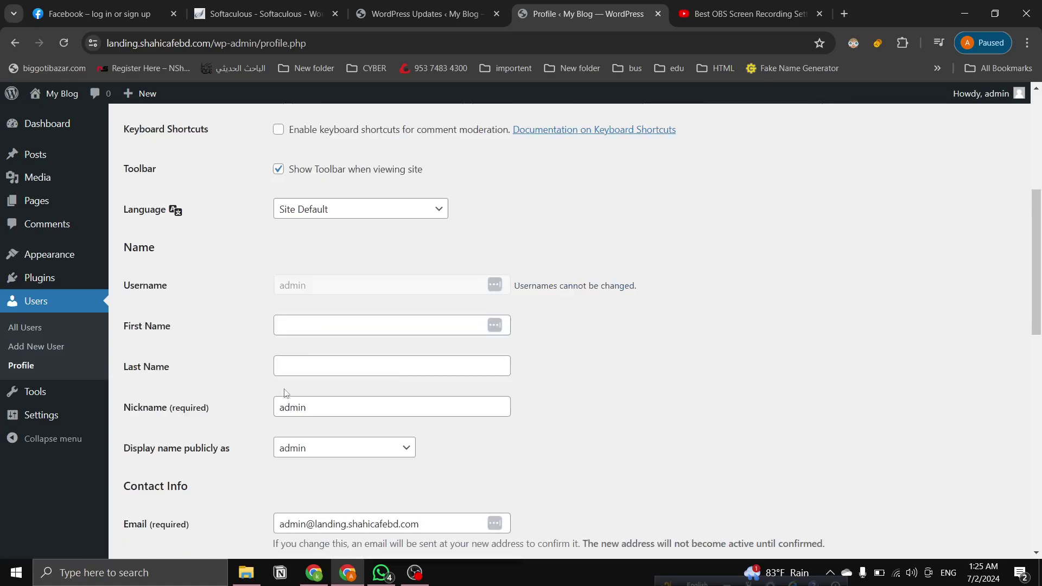
pyautogui.scroll(-5, 212, 374)
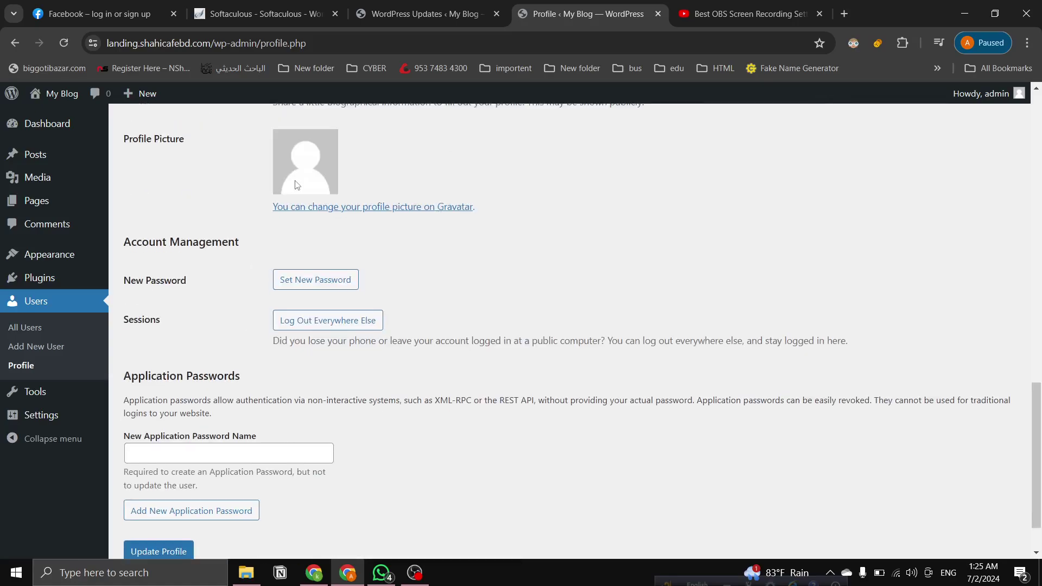
pyautogui.scroll(-1, 228, 488)
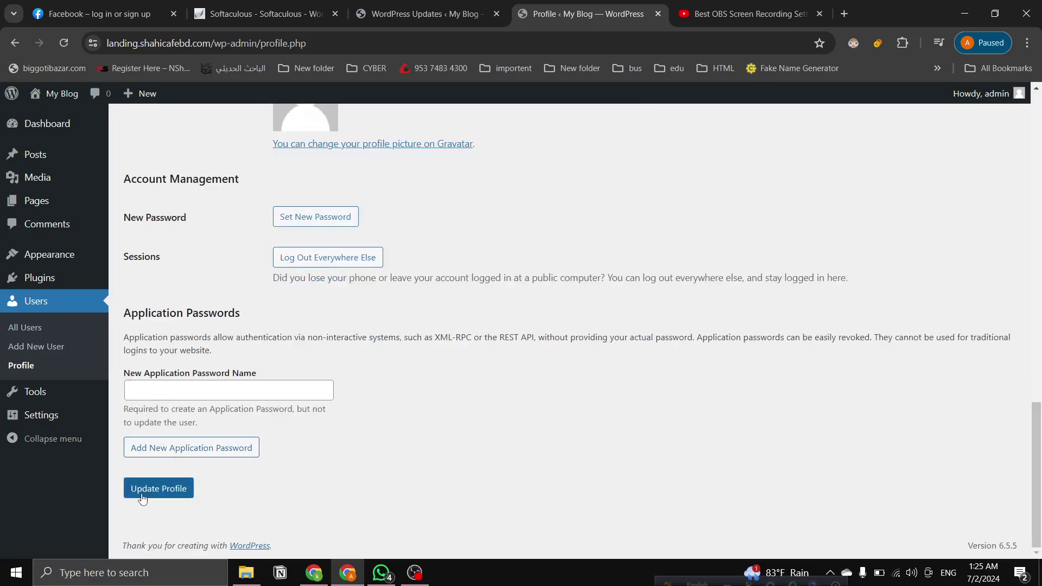
pyautogui.scroll(20, 544, 269)
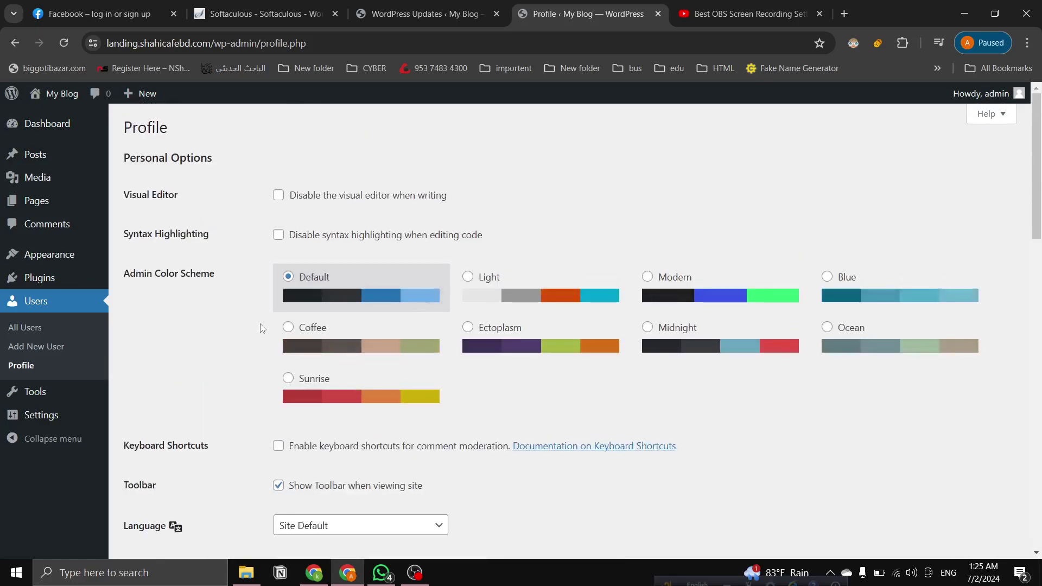
pyautogui.scroll(-3, 260, 328)
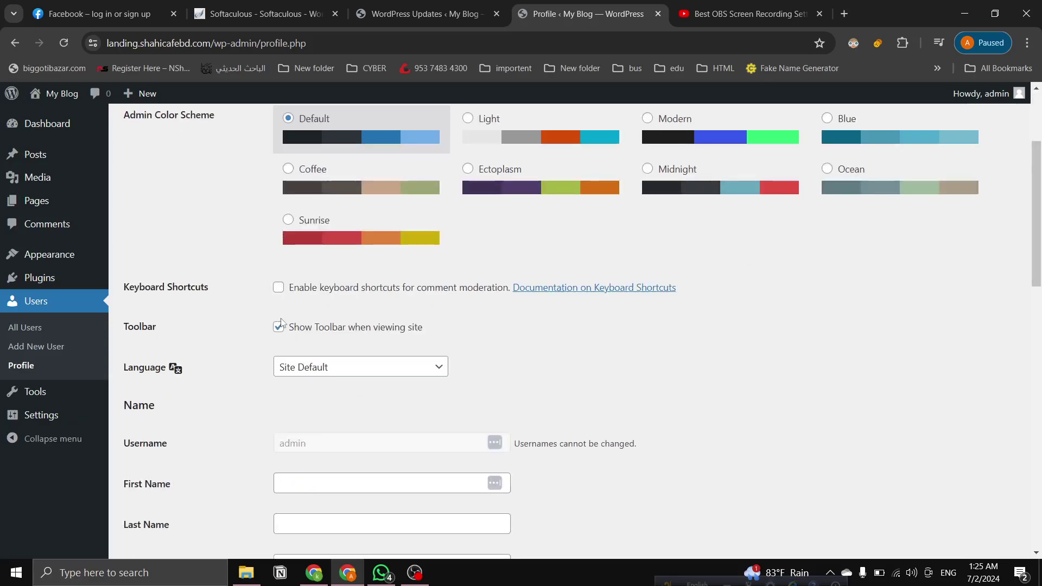
# Open the General Settings page and look over the site title, tagline, site icon, addresses, membership, timezone, date and time settings.
pyautogui.moveTo(44, 403)
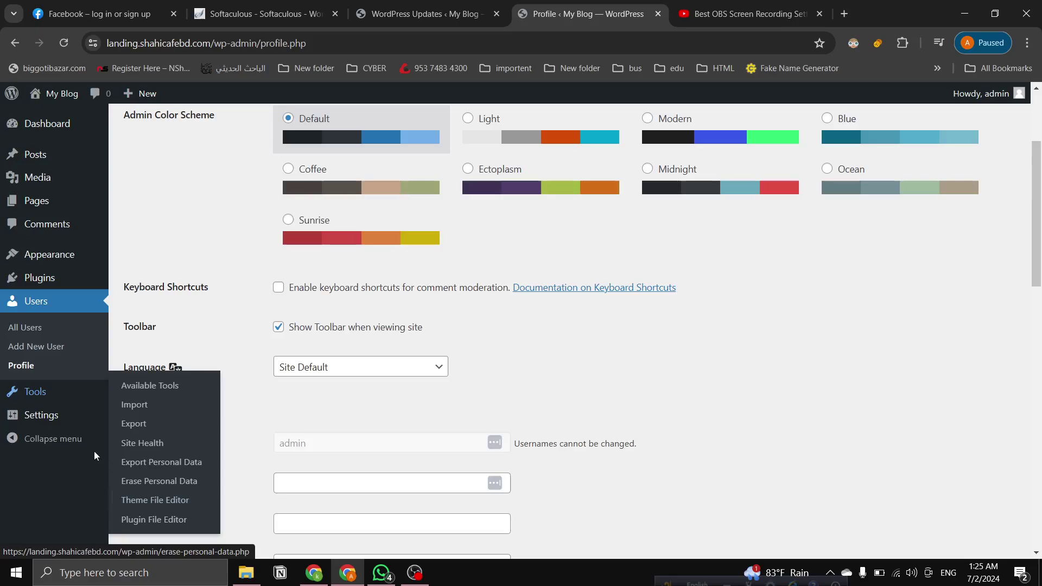
pyautogui.moveTo(63, 421)
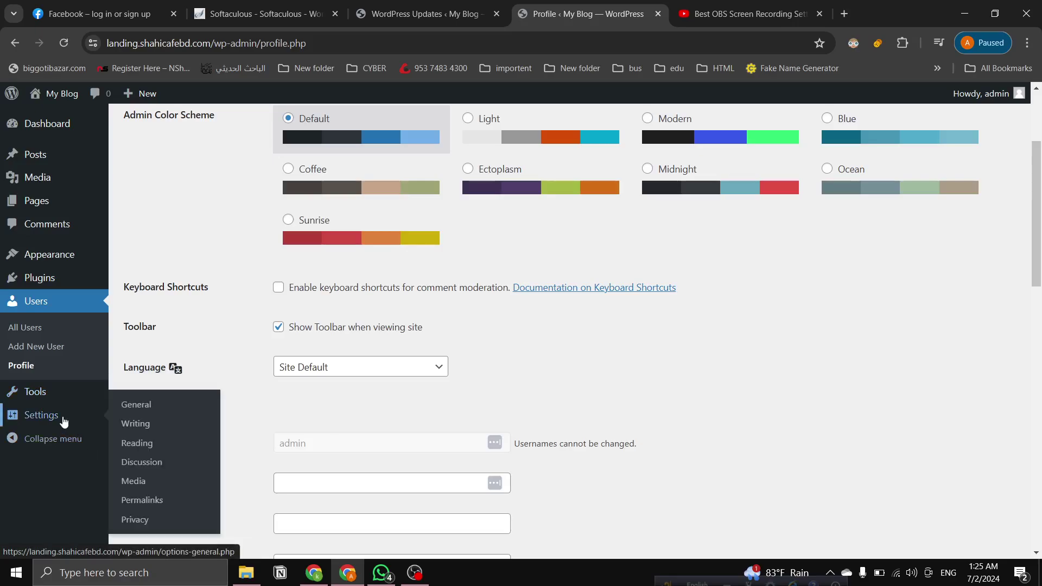
pyautogui.click(63, 421)
pyautogui.scroll(-8, 239, 244)
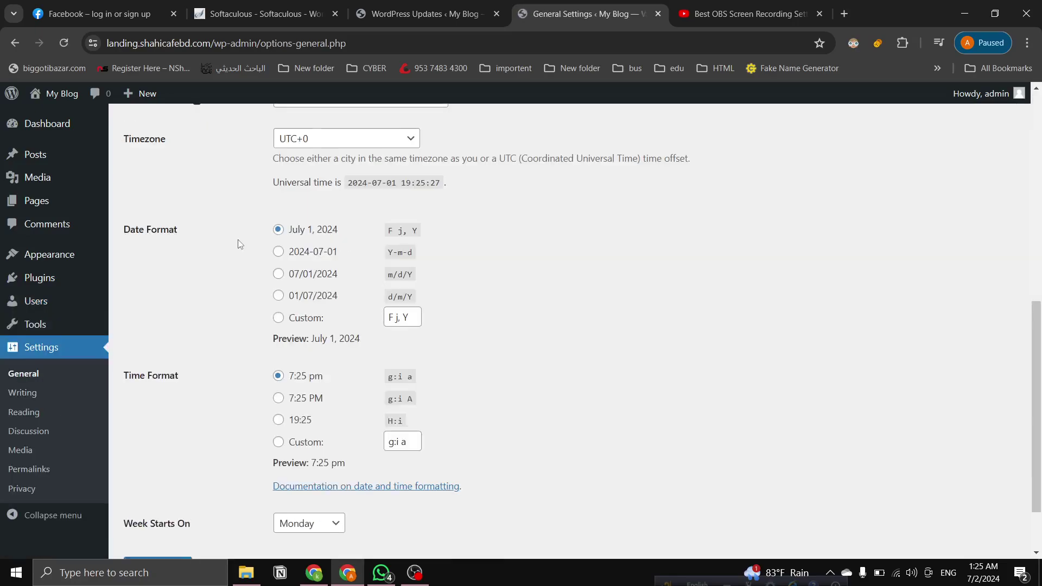
pyautogui.scroll(10, 238, 244)
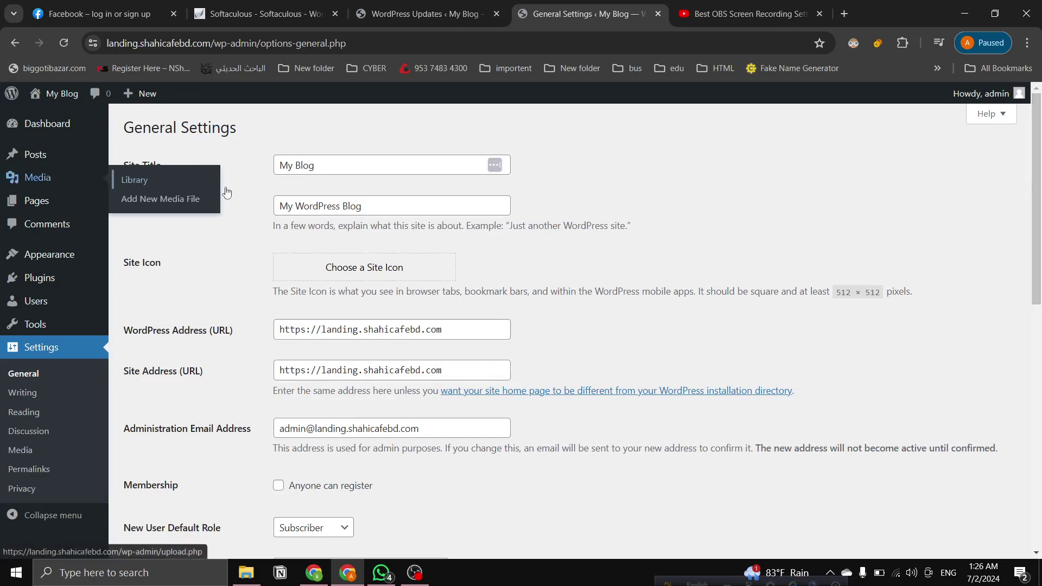
pyautogui.scroll(-3, 291, 205)
pyautogui.scroll(3, 282, 189)
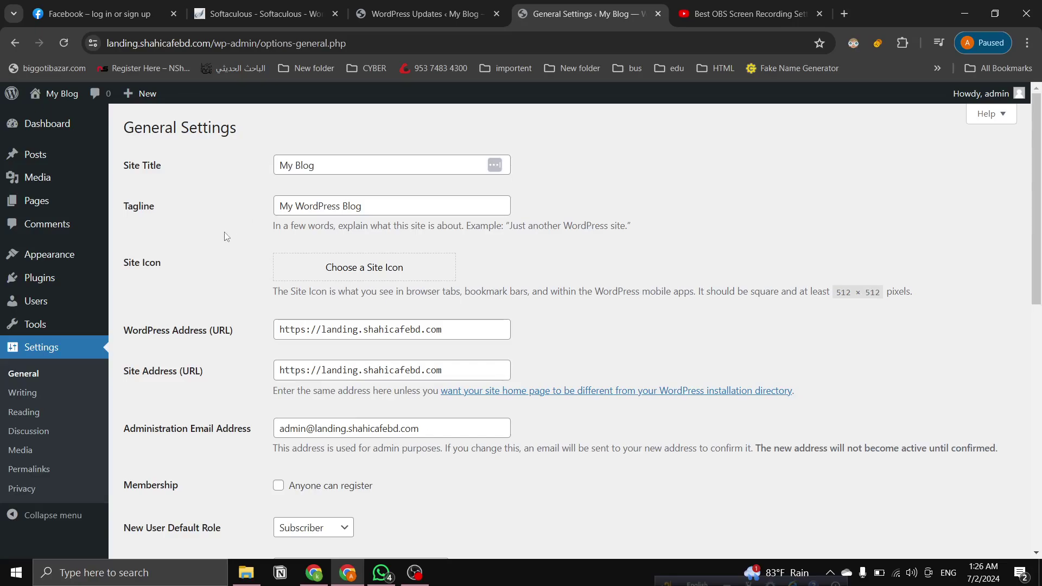
pyautogui.scroll(-3, 225, 234)
pyautogui.scroll(-5, 226, 235)
pyautogui.scroll(7, 226, 235)
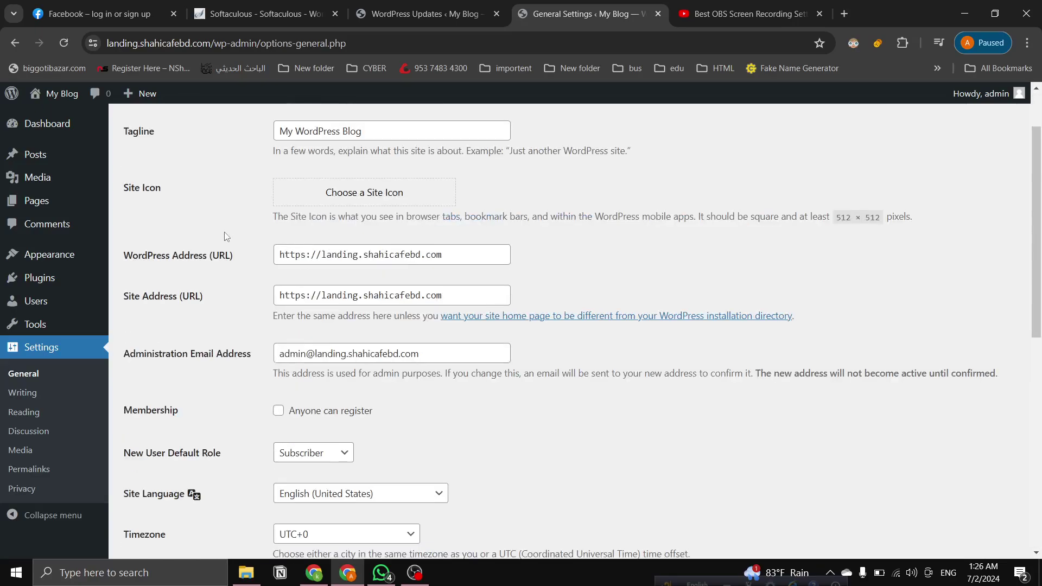
pyautogui.scroll(2, 226, 235)
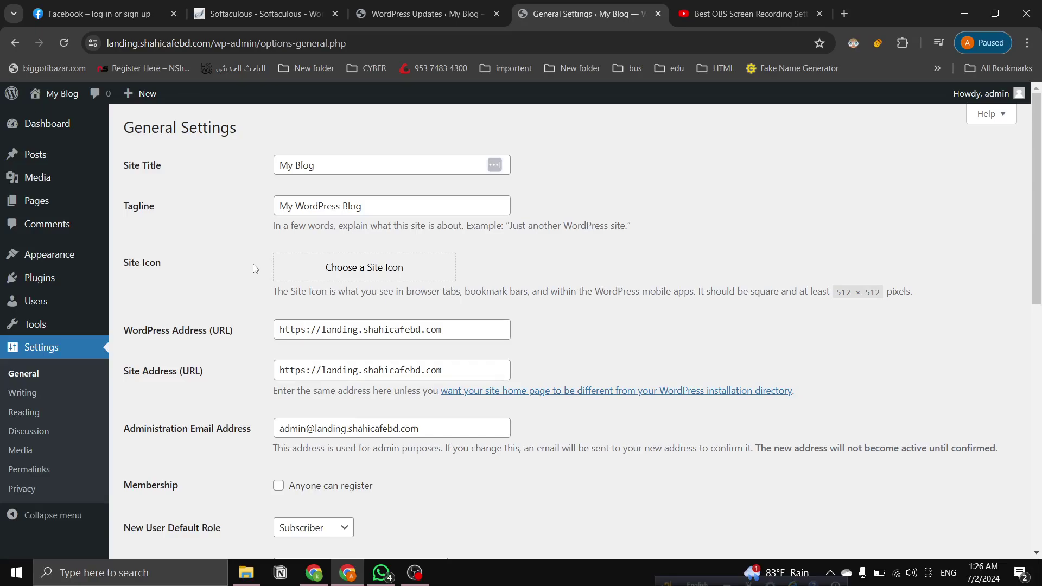
pyautogui.tripleClick(327, 166)
pyautogui.click(235, 186)
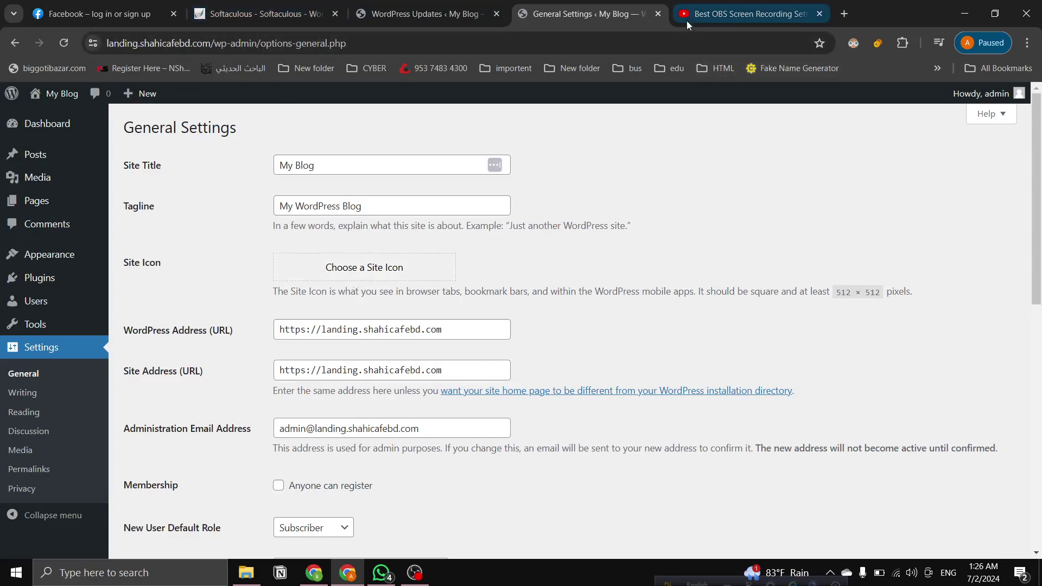
# Look at the Softaculous and WordPress Updates browser tabs with their titles and icons, and return to General Settings.
pyautogui.moveTo(682, 21)
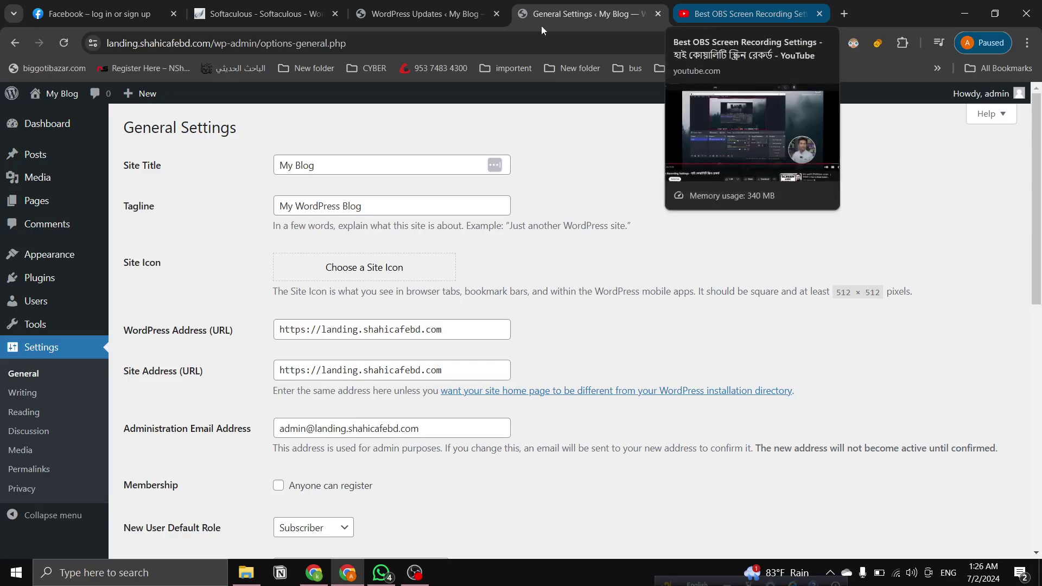
pyautogui.moveTo(209, 15)
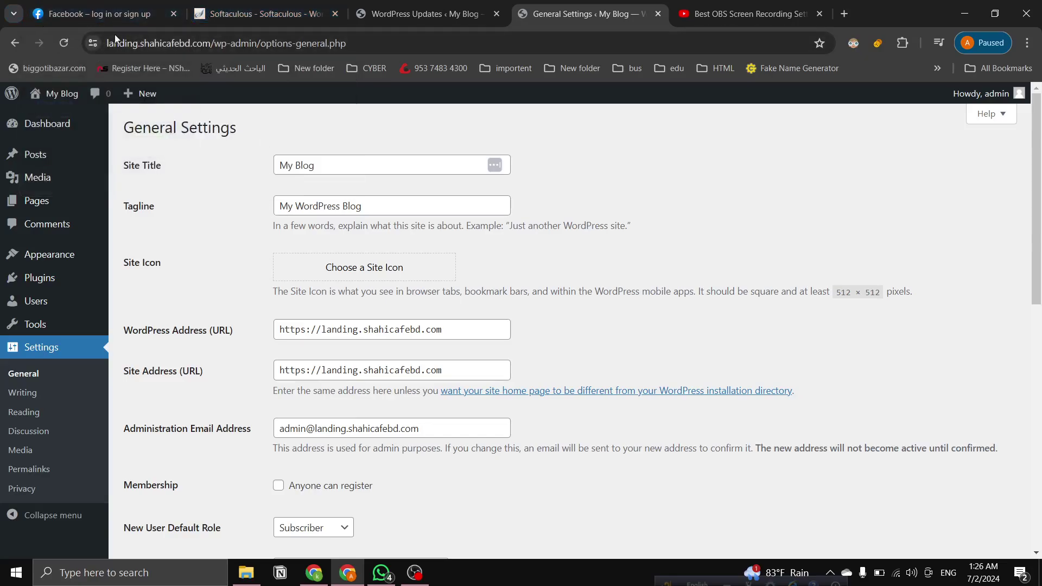
pyautogui.click(276, 21)
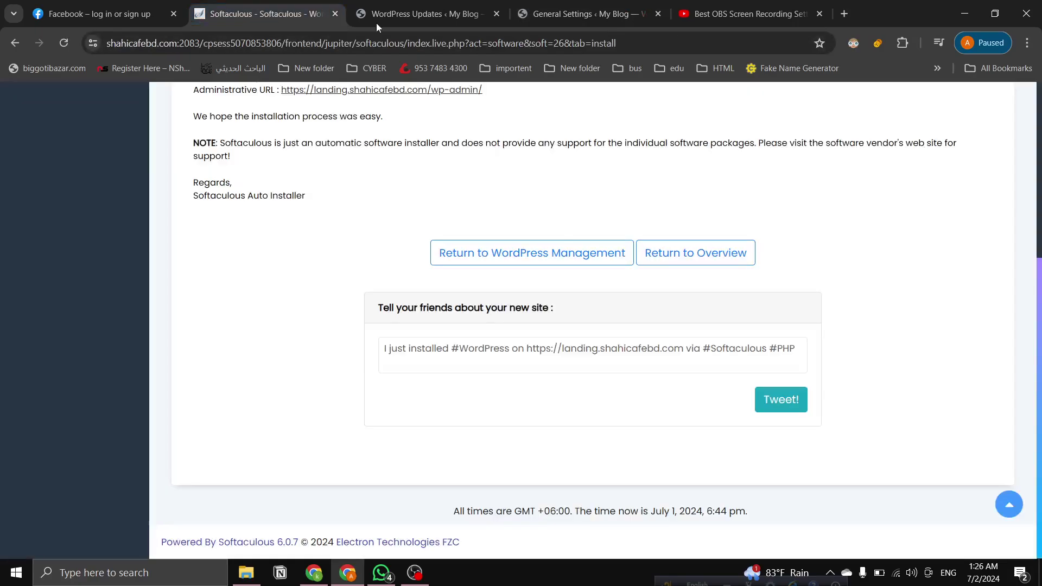
pyautogui.click(414, 19)
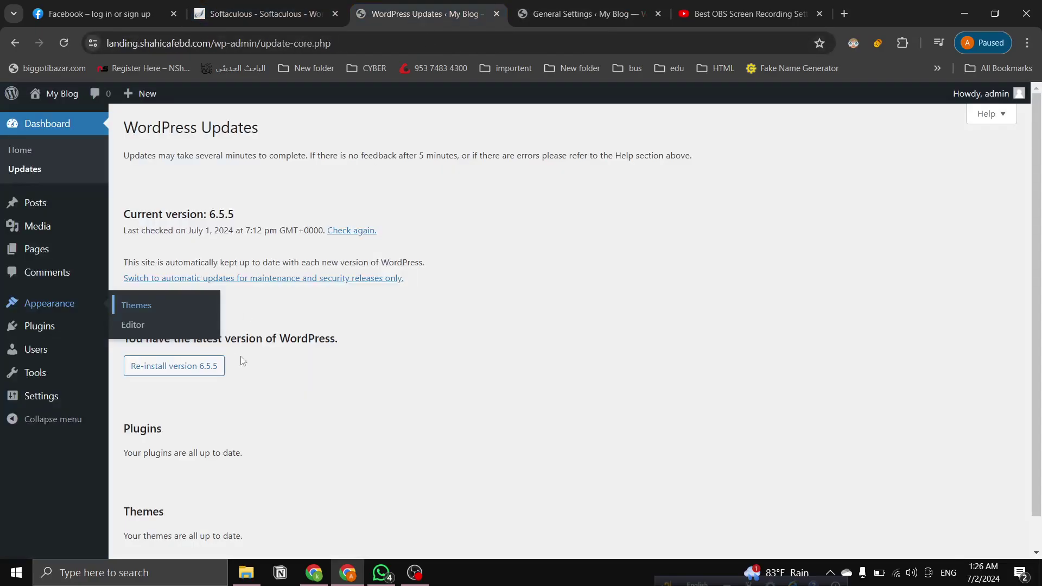
pyautogui.click(314, 5)
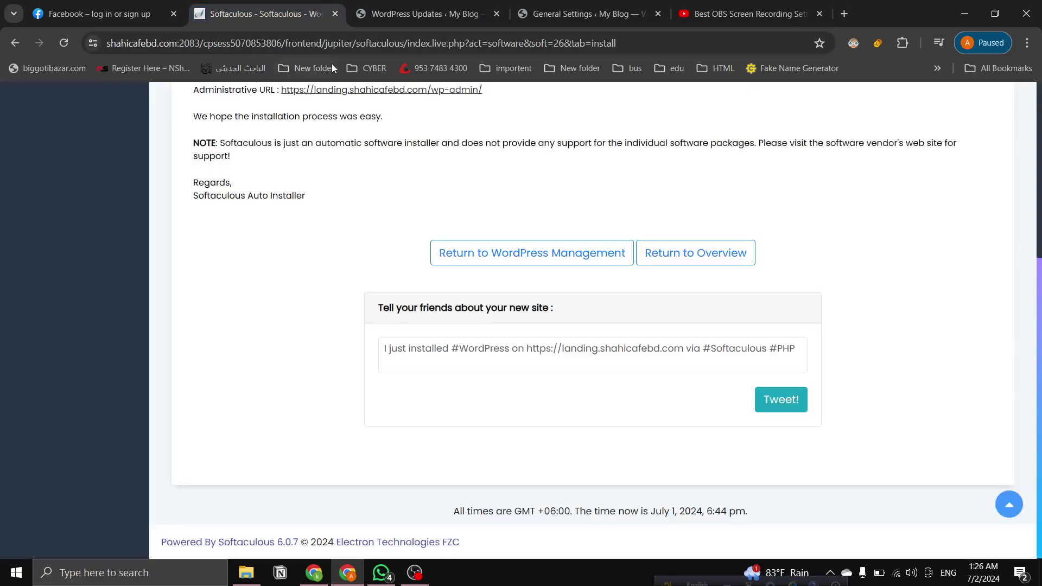
pyautogui.click(583, 13)
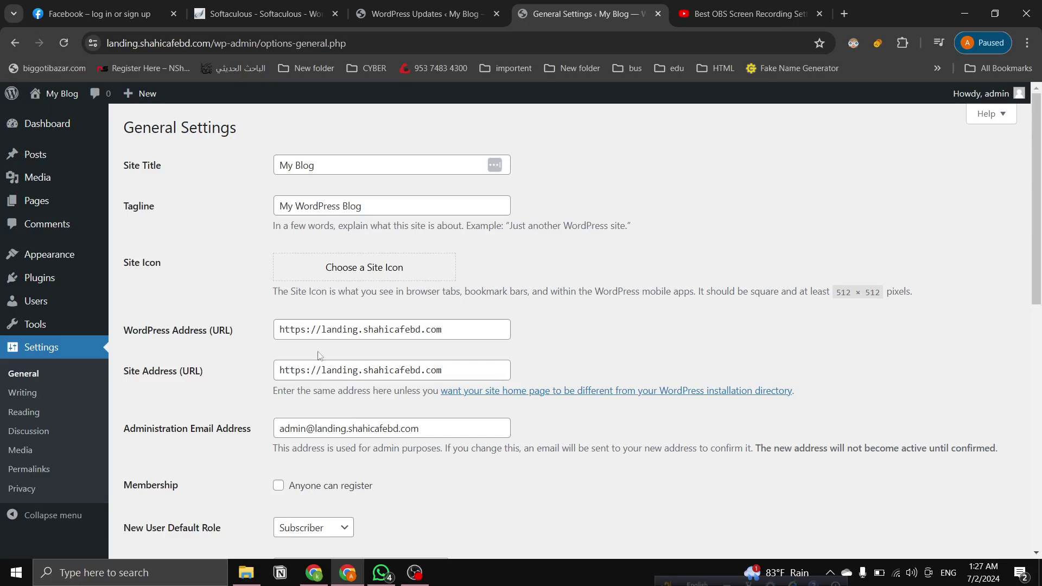
# Look through the New User Default Role and Site Language choices in the General Settings.
pyautogui.scroll(-3, 197, 389)
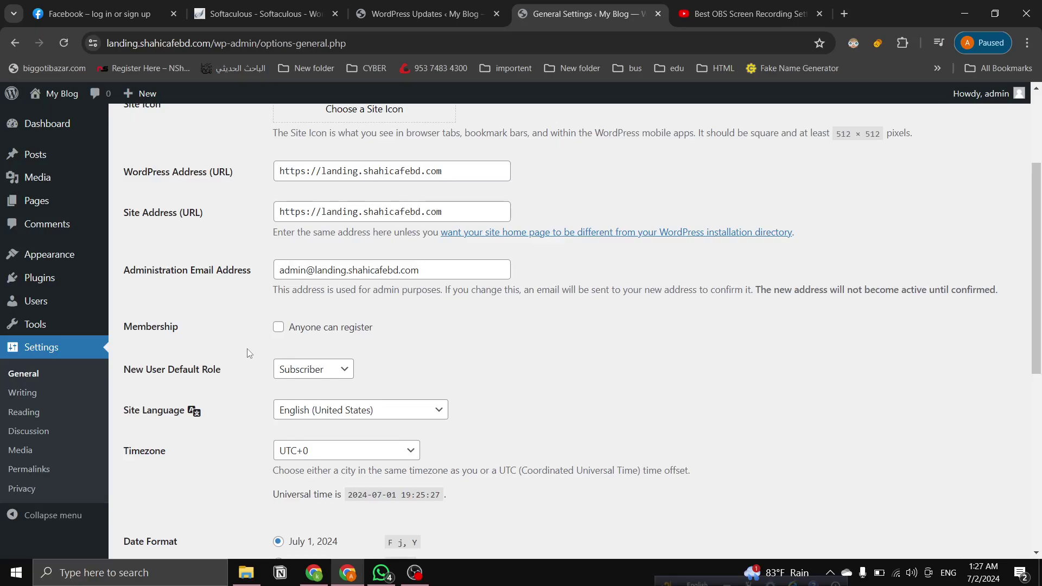
pyautogui.click(330, 370)
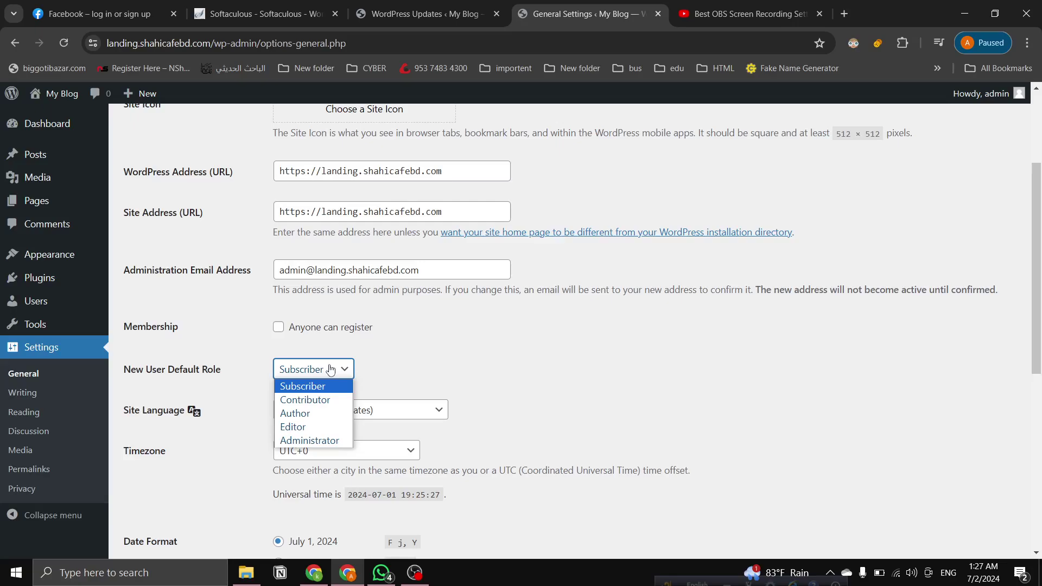
pyautogui.click(455, 365)
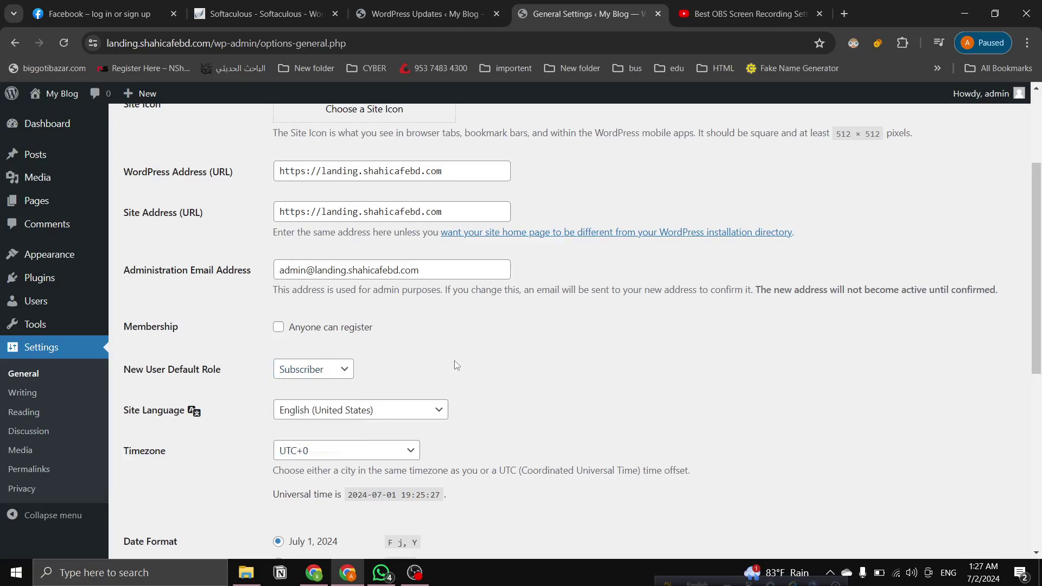
pyautogui.scroll(-3, 401, 368)
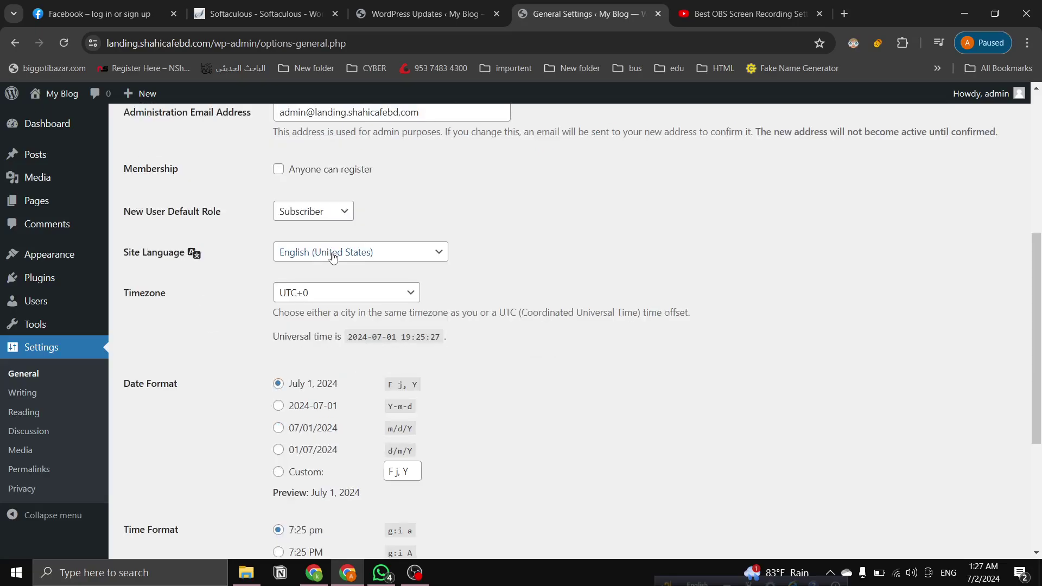
pyautogui.click(374, 251)
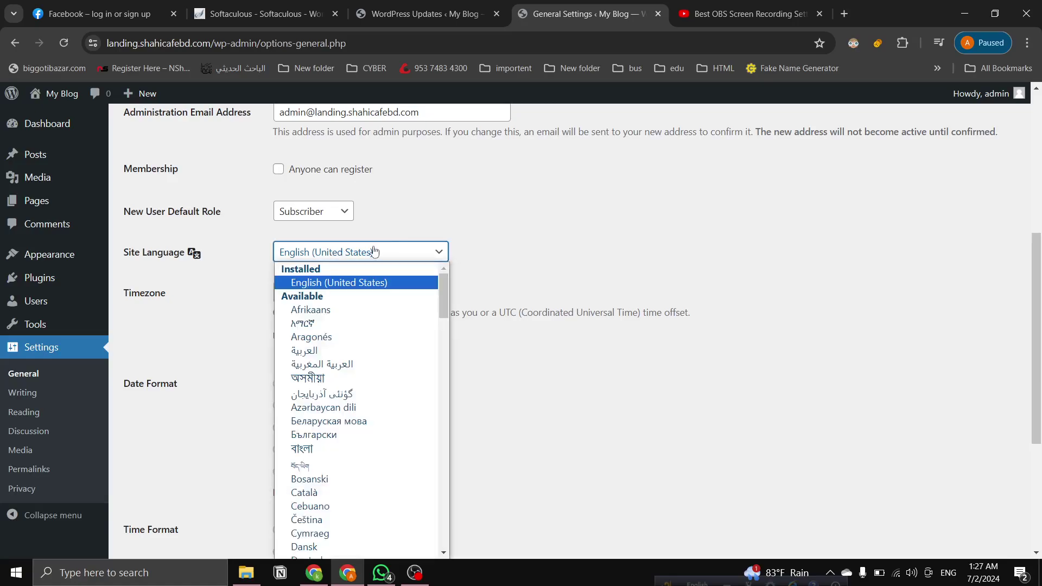
pyautogui.click(409, 258)
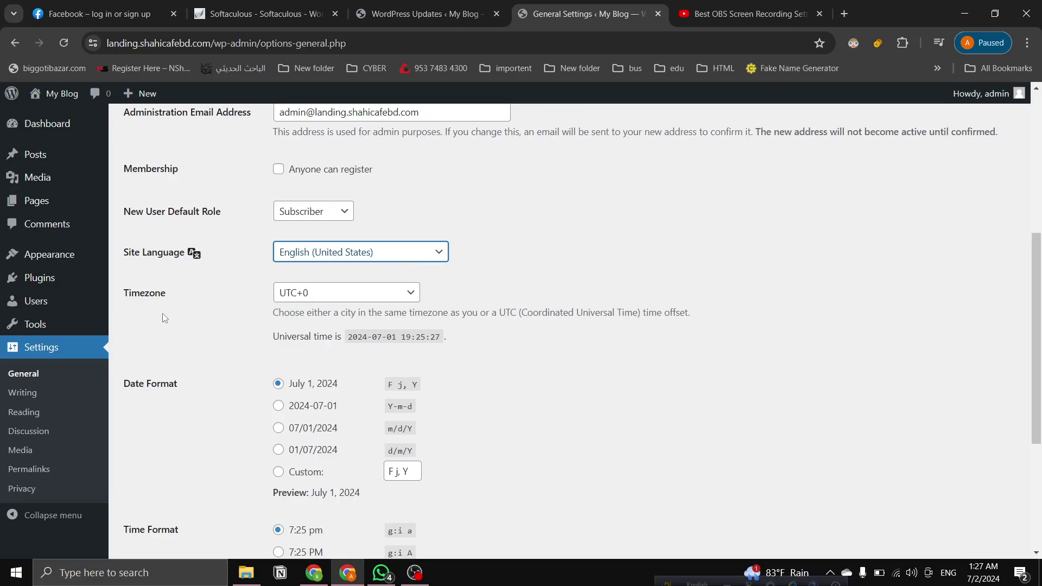
# Look through the available timezone cities and UTC offsets, leaving the timezone as it is.
pyautogui.click(325, 294)
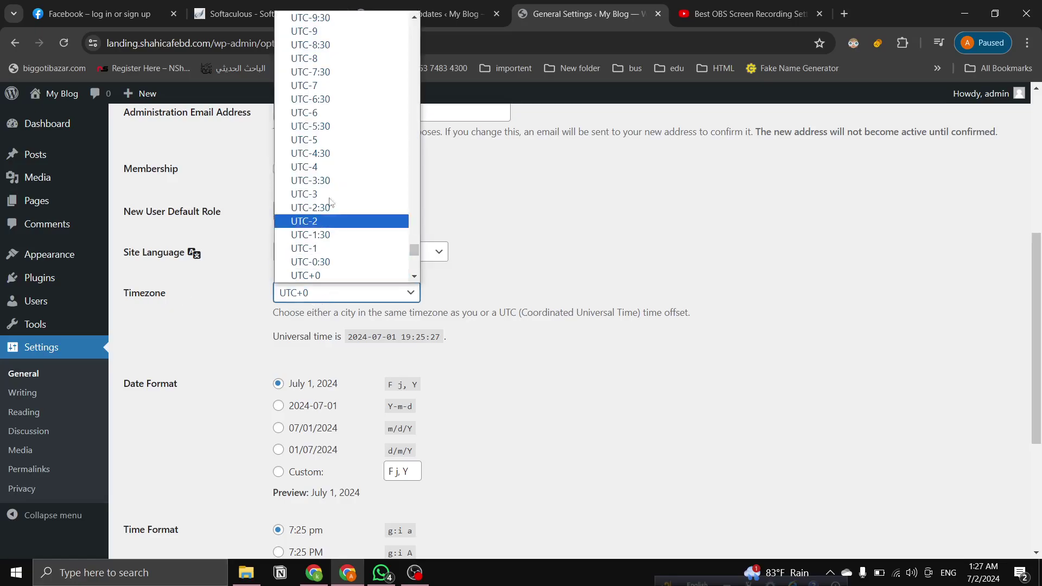
pyautogui.scroll(2, 337, 263)
pyautogui.scroll(-15, 353, 217)
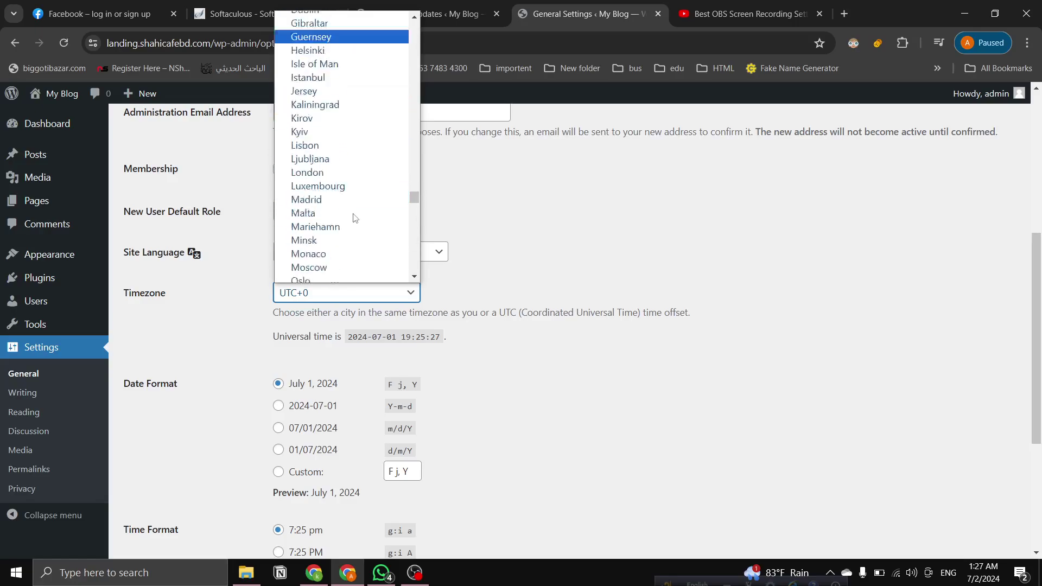
pyautogui.click(522, 210)
pyautogui.scroll(-3, 279, 314)
pyautogui.scroll(-2, 278, 317)
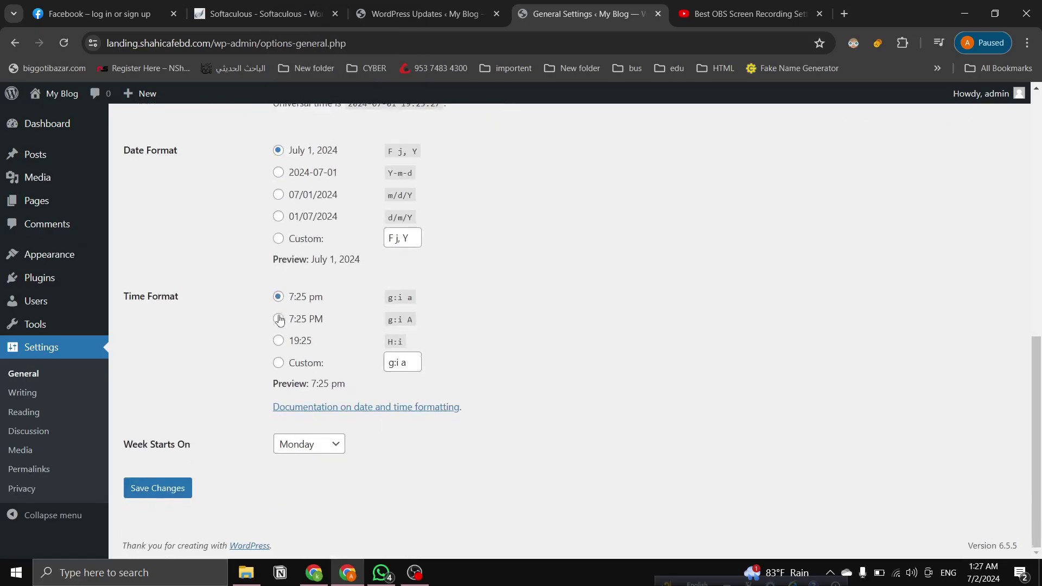
# Review the date and time format options, trying the 2024-07-01 date format and returning to July 1, 2024.
pyautogui.scroll(3, 217, 348)
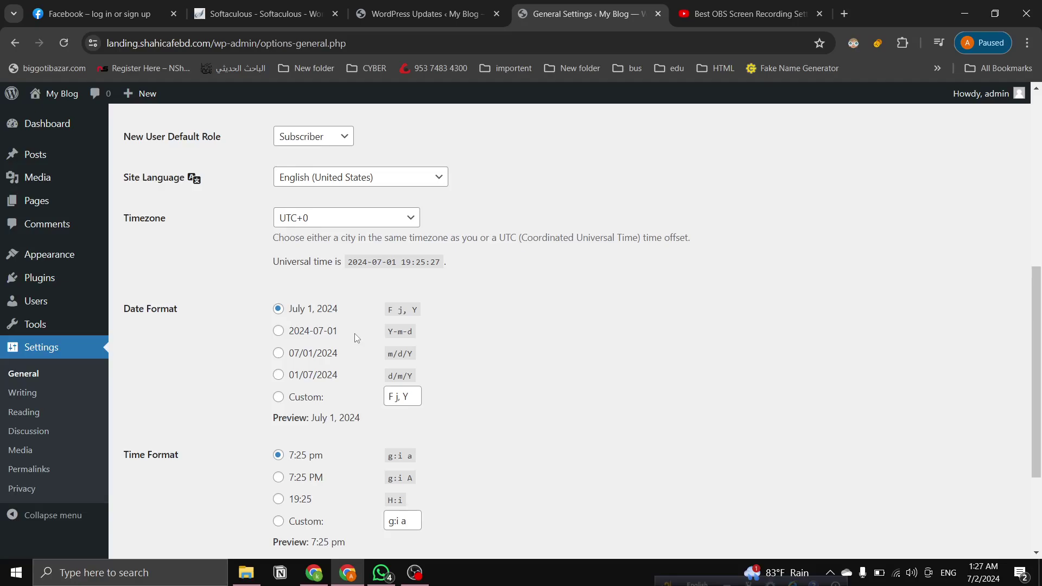
pyautogui.scroll(3, 326, 320)
pyautogui.scroll(-3, 322, 319)
pyautogui.scroll(-3, 348, 326)
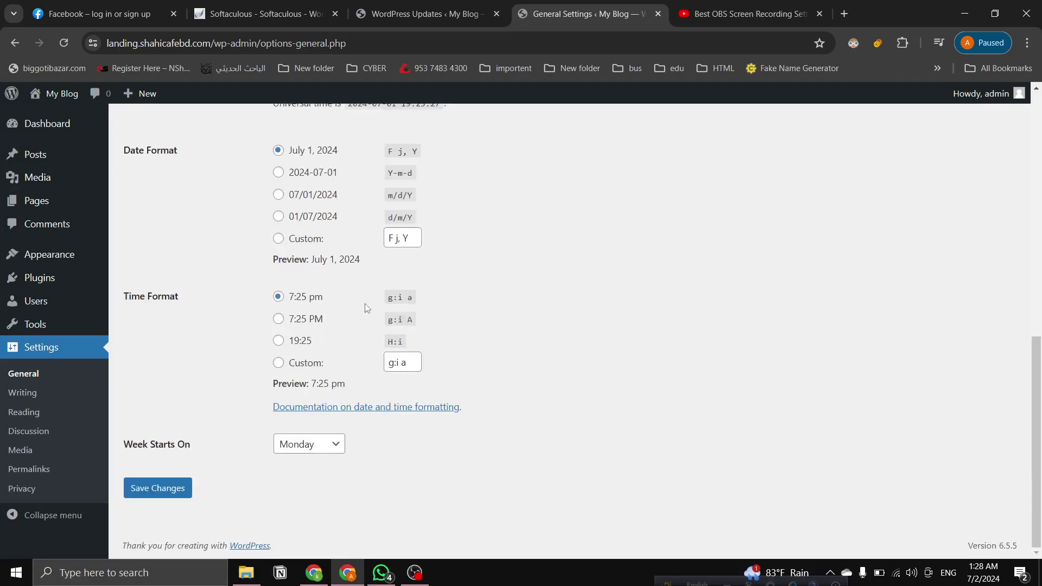
pyautogui.click(278, 173)
pyautogui.click(278, 151)
# Set the week to start on Saturday and save the General Settings.
pyautogui.click(318, 450)
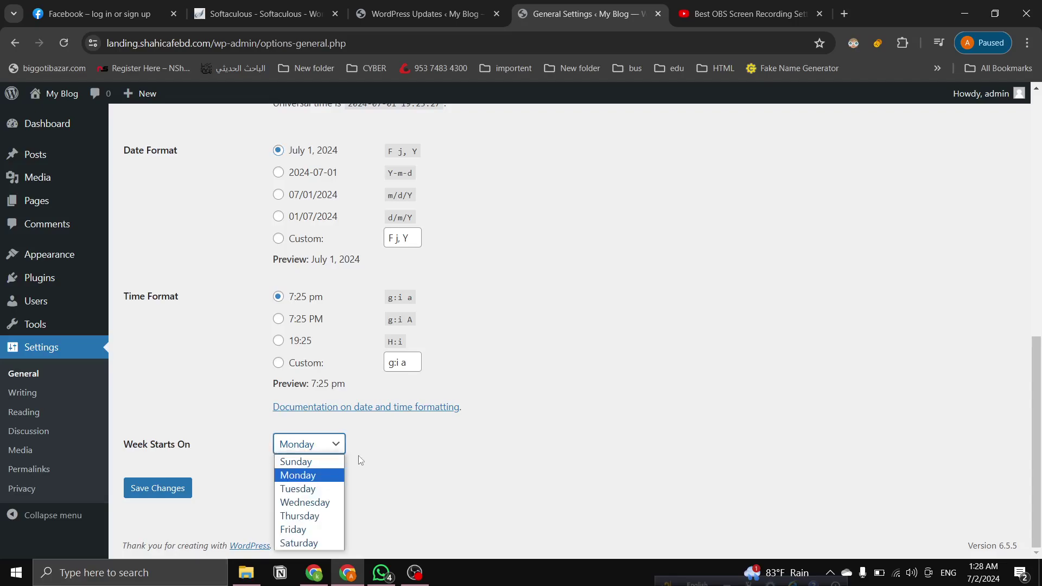
pyautogui.click(238, 415)
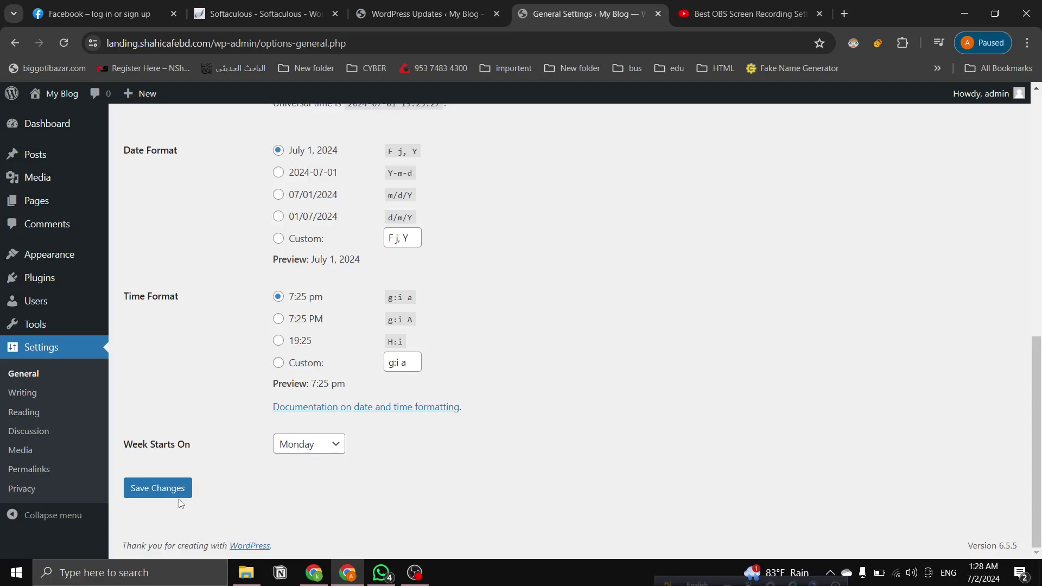
pyautogui.click(286, 445)
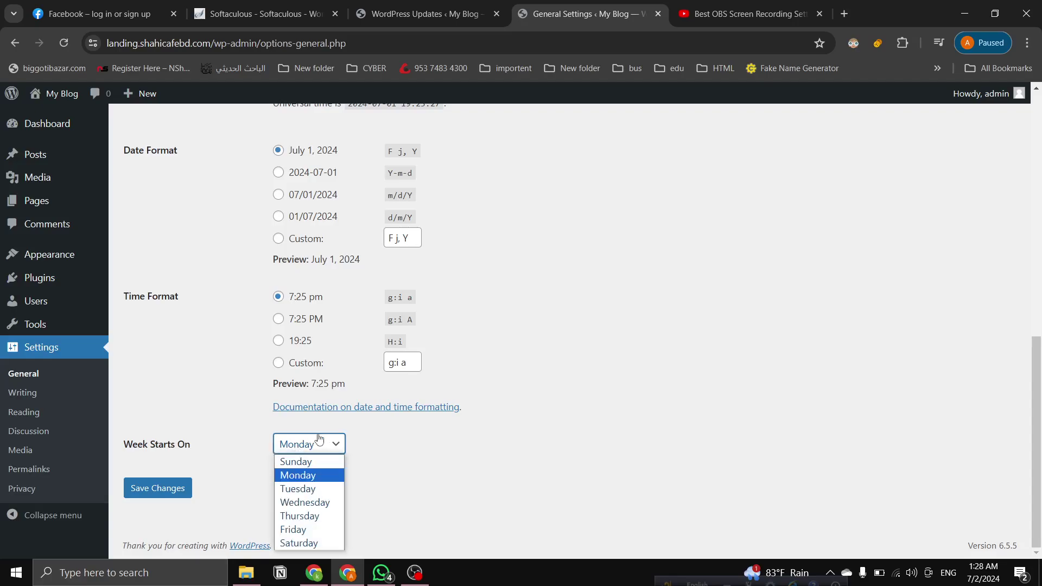
pyautogui.click(302, 547)
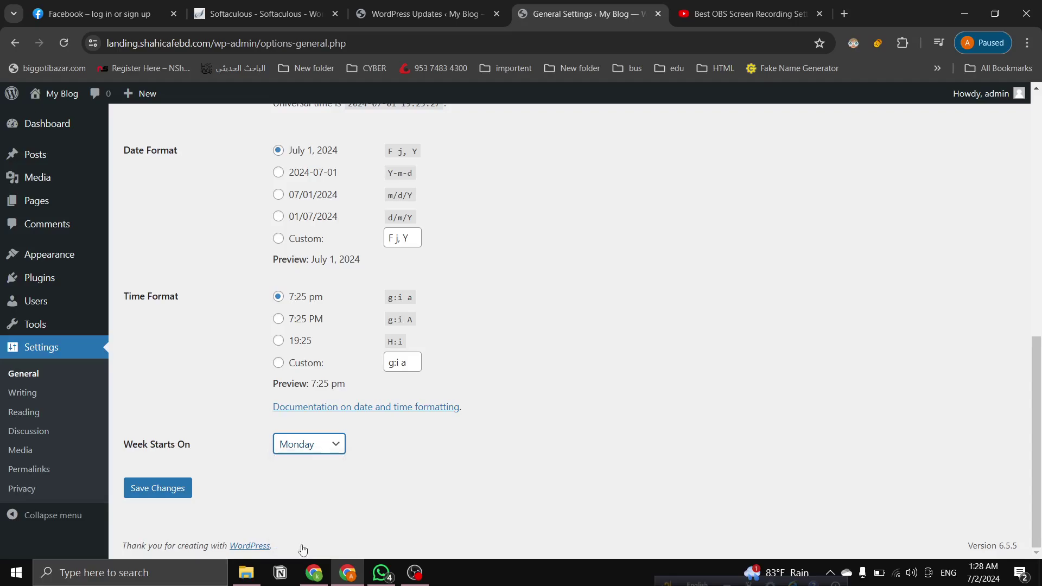
pyautogui.click(174, 491)
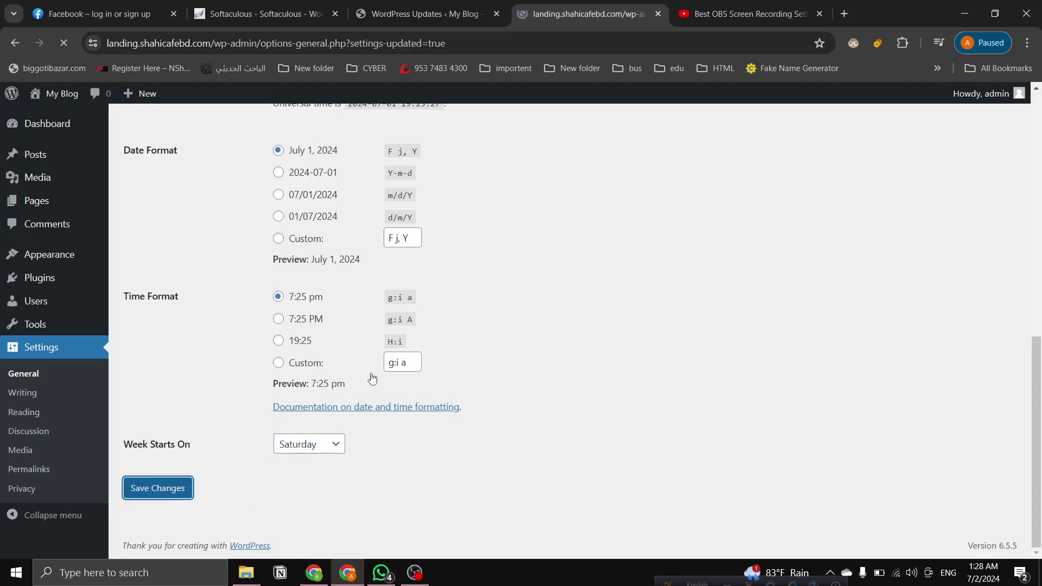
pyautogui.scroll(-6, 353, 325)
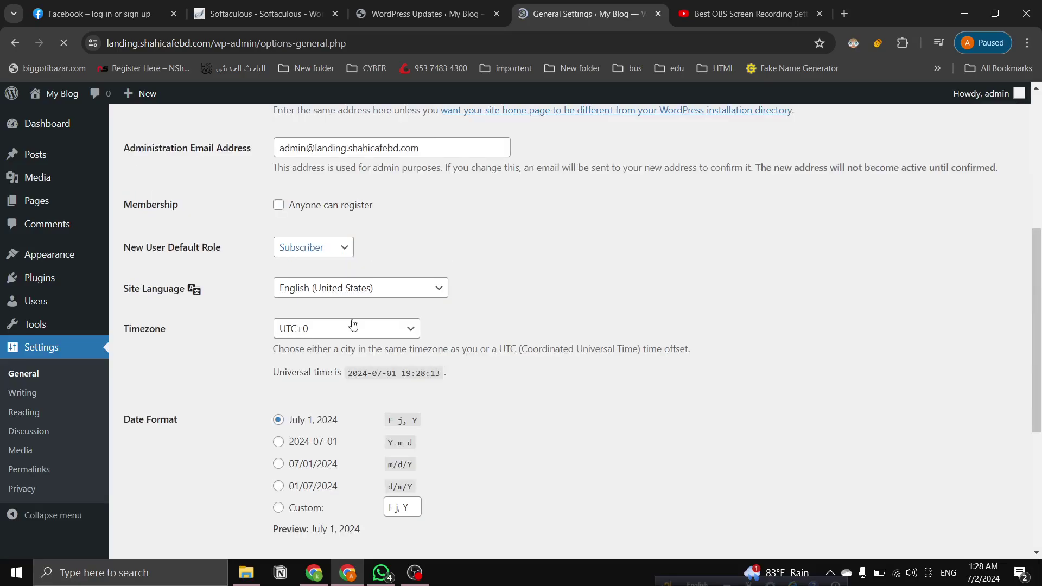
pyautogui.scroll(-3, 323, 235)
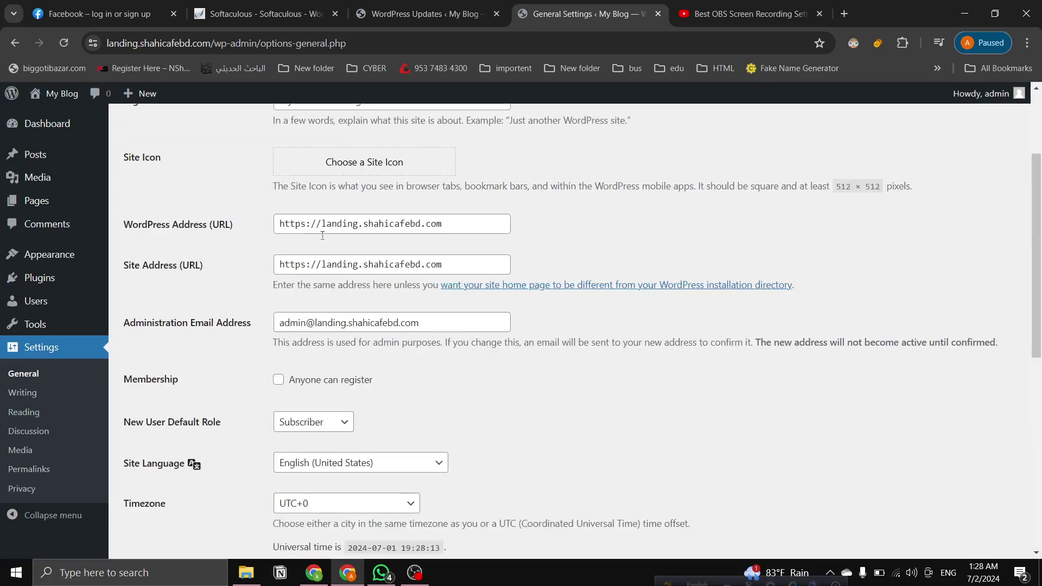
# Open the Writing Settings and look over the default post category, post formats, post via email and update services options.
pyautogui.click(38, 395)
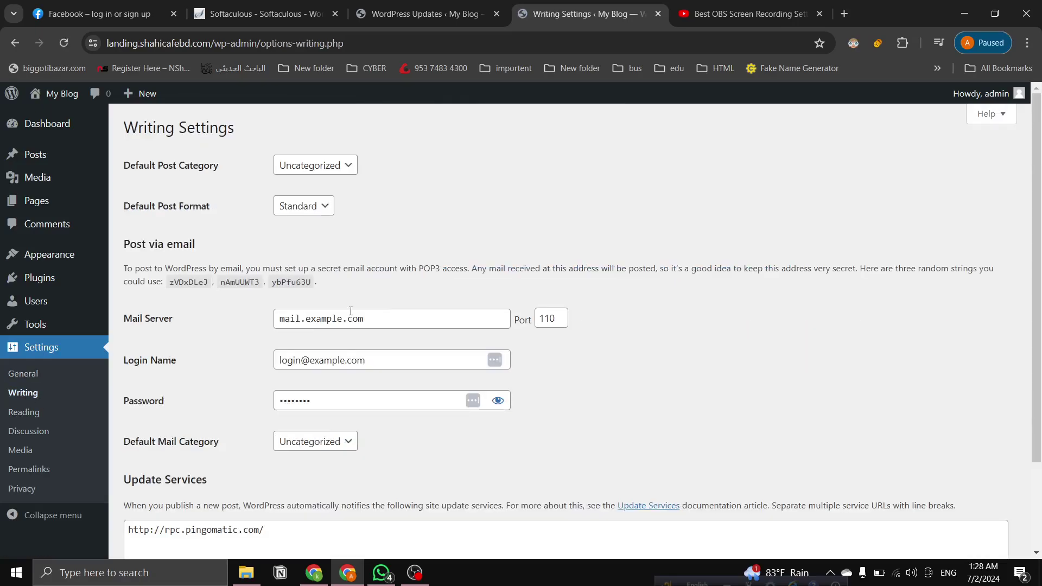
pyautogui.scroll(-2, 477, 320)
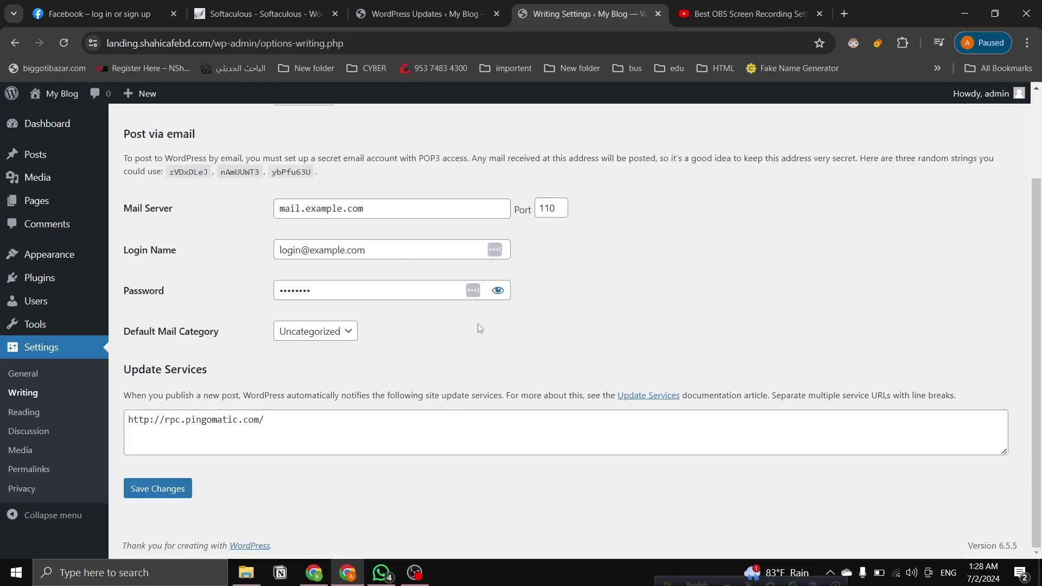
pyautogui.scroll(2, 479, 327)
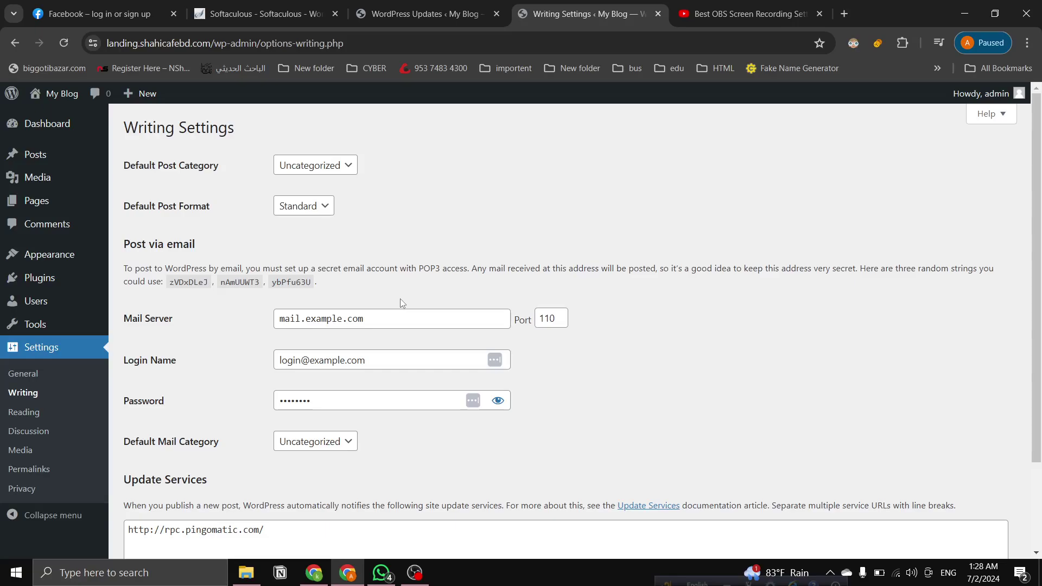
pyautogui.click(328, 170)
pyautogui.click(327, 182)
pyautogui.click(328, 205)
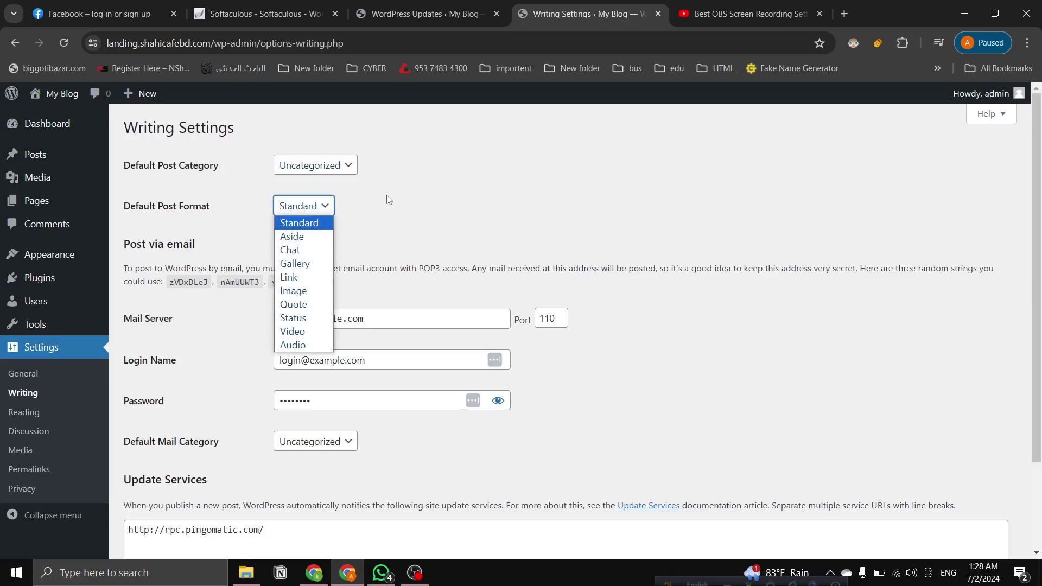
pyautogui.scroll(-1, 387, 203)
pyautogui.scroll(-1, 383, 200)
pyautogui.scroll(2, 345, 207)
pyautogui.scroll(-3, 363, 280)
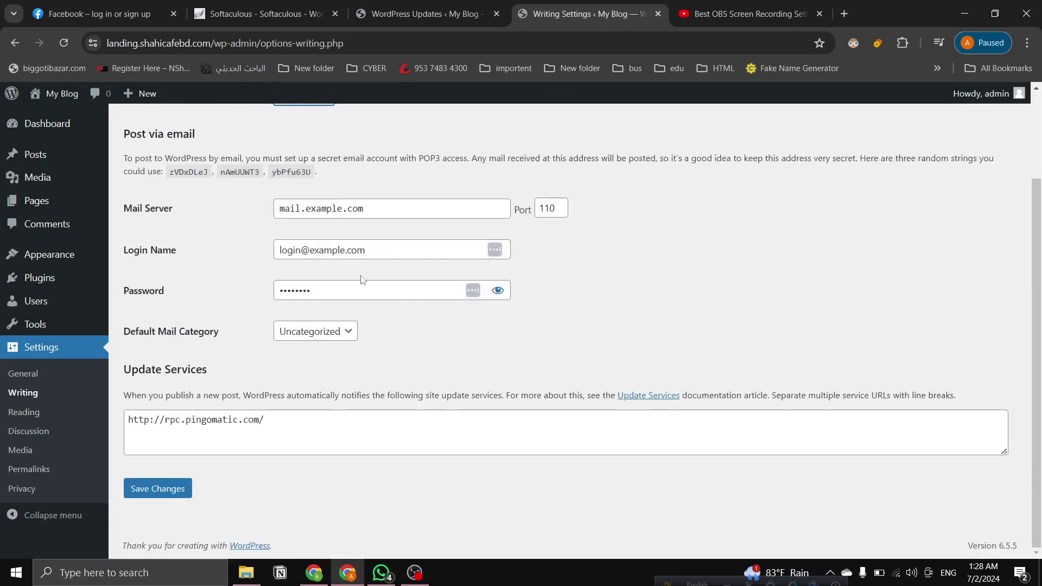
# Open the Reading Settings, switch the homepage to a static page and look at the pages offered for Homepage and Posts page.
pyautogui.click(39, 415)
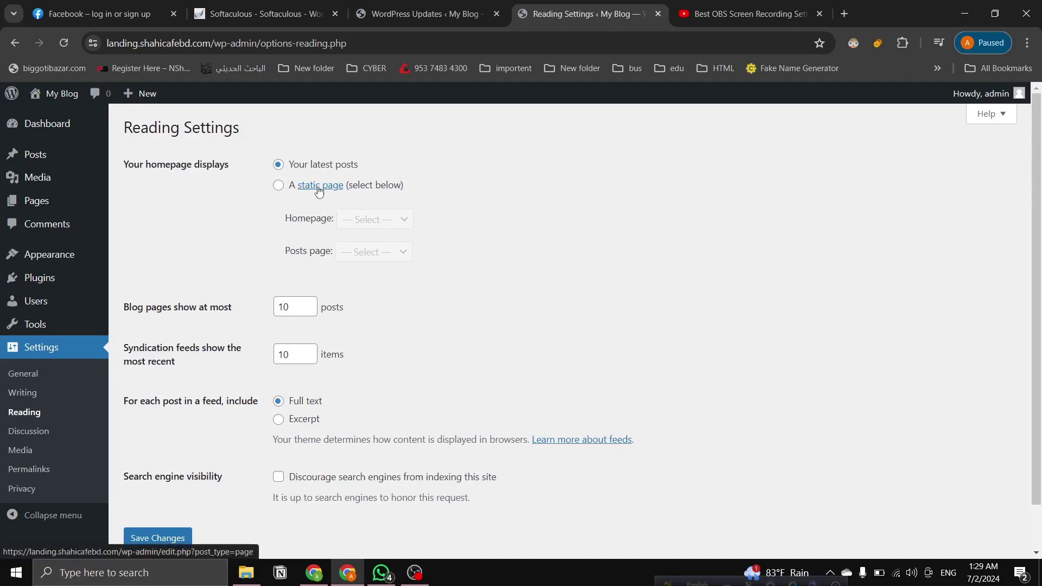
pyautogui.click(277, 186)
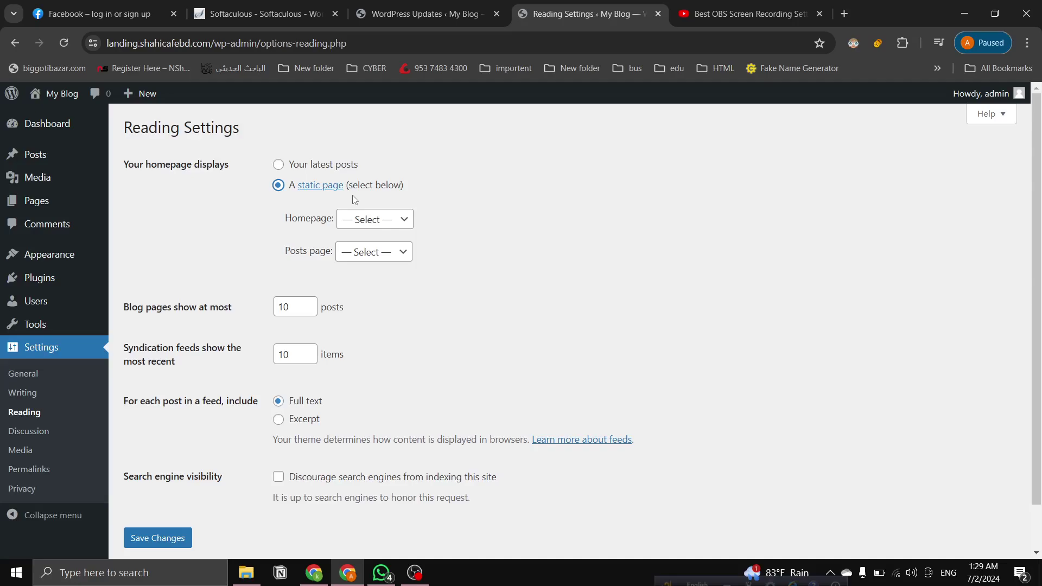
pyautogui.click(364, 225)
pyautogui.click(365, 226)
pyautogui.click(365, 252)
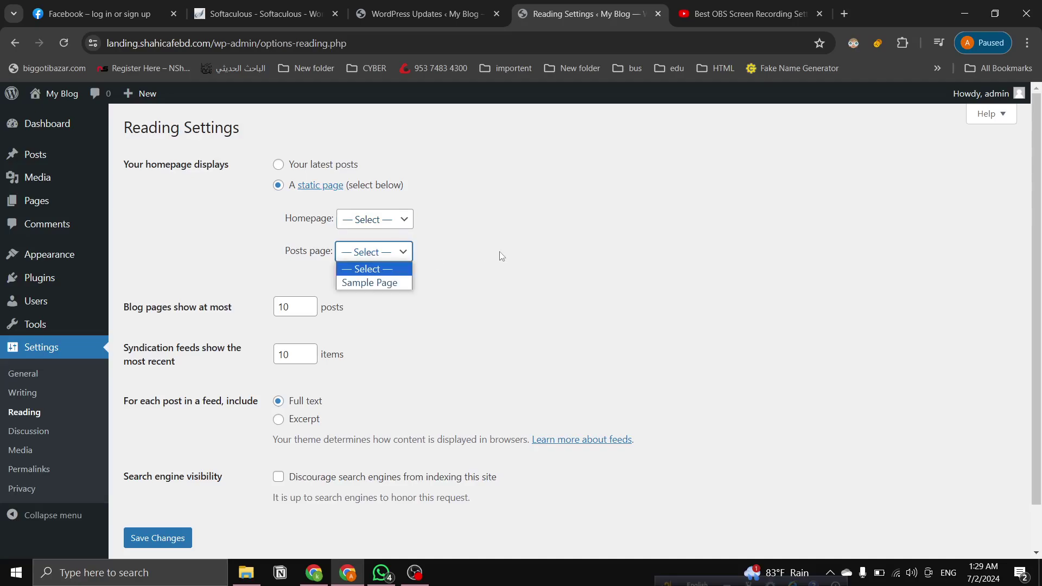
pyautogui.click(499, 251)
pyautogui.click(386, 255)
pyautogui.click(391, 222)
pyautogui.click(495, 268)
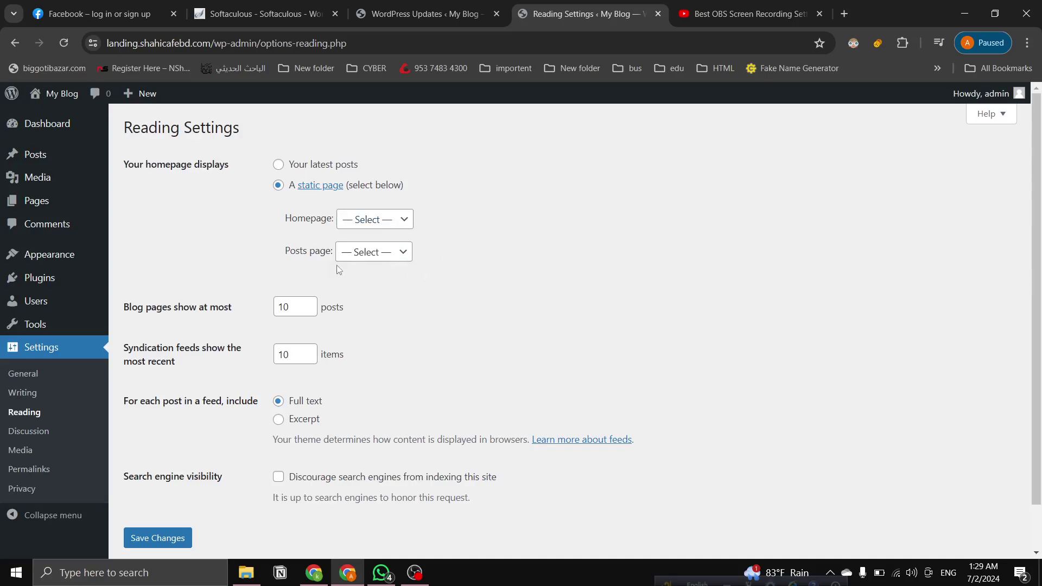
pyautogui.click(356, 256)
pyautogui.click(515, 237)
pyautogui.moveTo(44, 205)
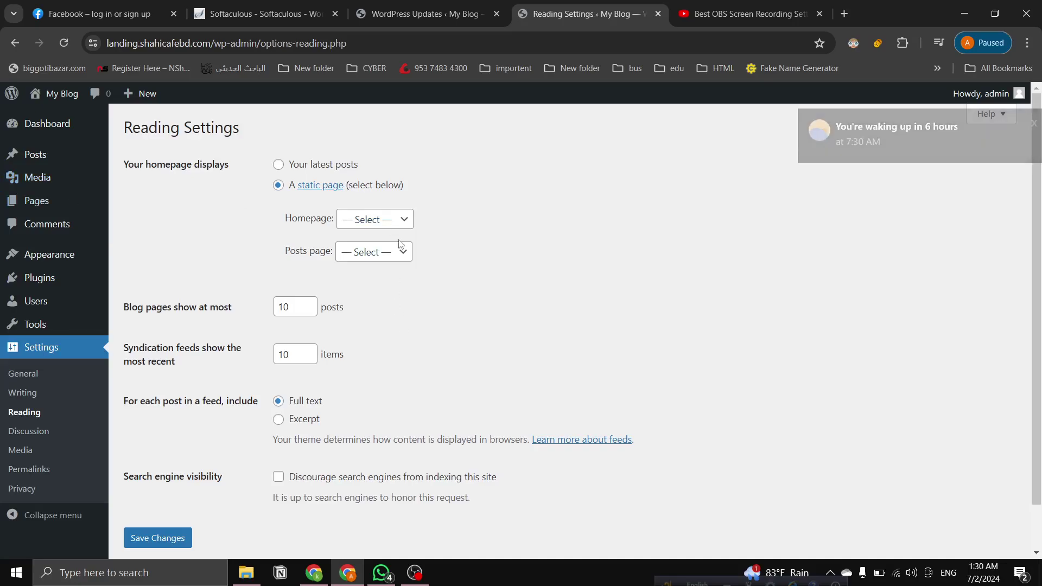
# Try the option that discourages search engines from indexing the site, and clear it again.
pyautogui.scroll(-2, 276, 334)
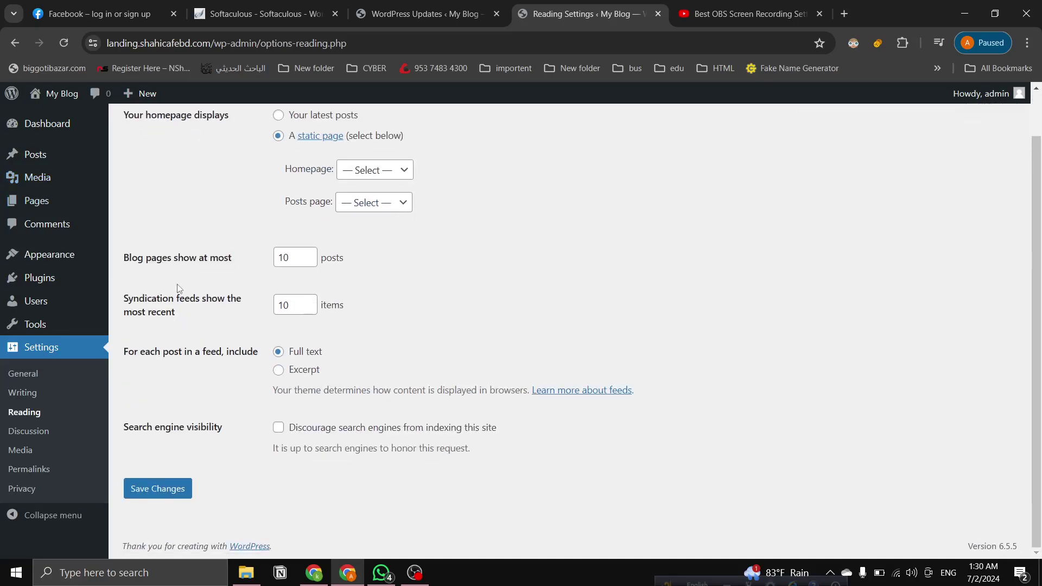
pyautogui.click(279, 429)
pyautogui.click(279, 428)
# Open the Discussion Settings and look over the default post, comment, moderation and avatar options.
pyautogui.click(39, 431)
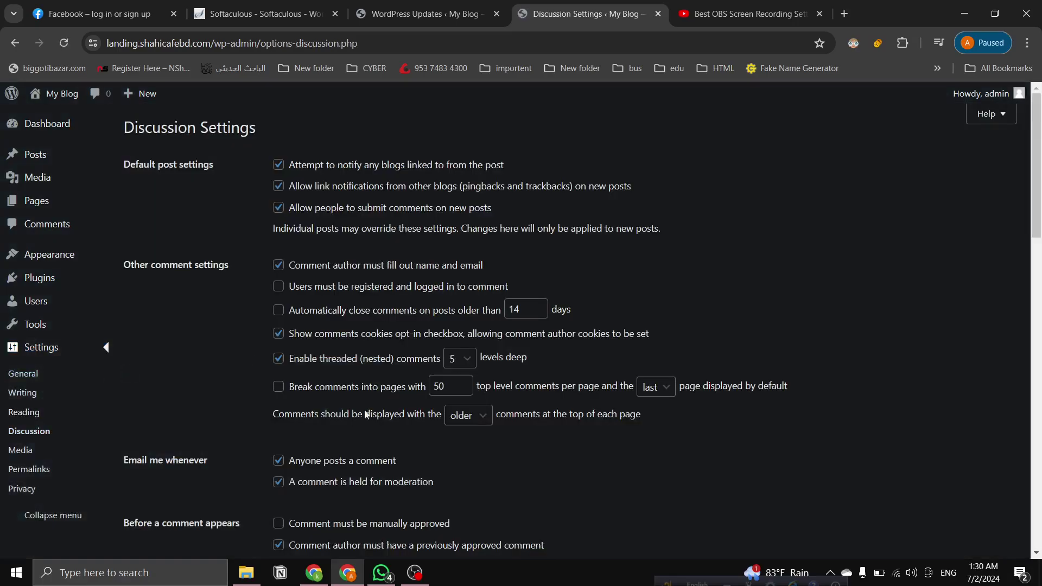
pyautogui.scroll(-8, 363, 380)
pyautogui.scroll(8, 361, 304)
pyautogui.scroll(-15, 279, 431)
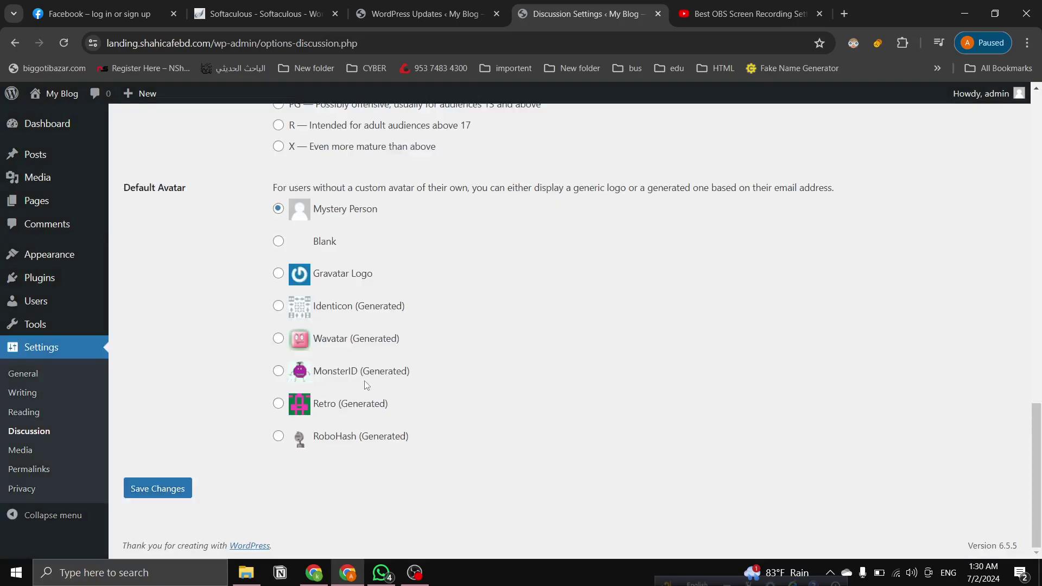
pyautogui.scroll(12, 364, 375)
pyautogui.scroll(6, 363, 374)
pyautogui.scroll(-15, 360, 402)
# Open the Media Settings and look over the thumbnail, medium and large image sizes and the upload folder option.
pyautogui.click(54, 450)
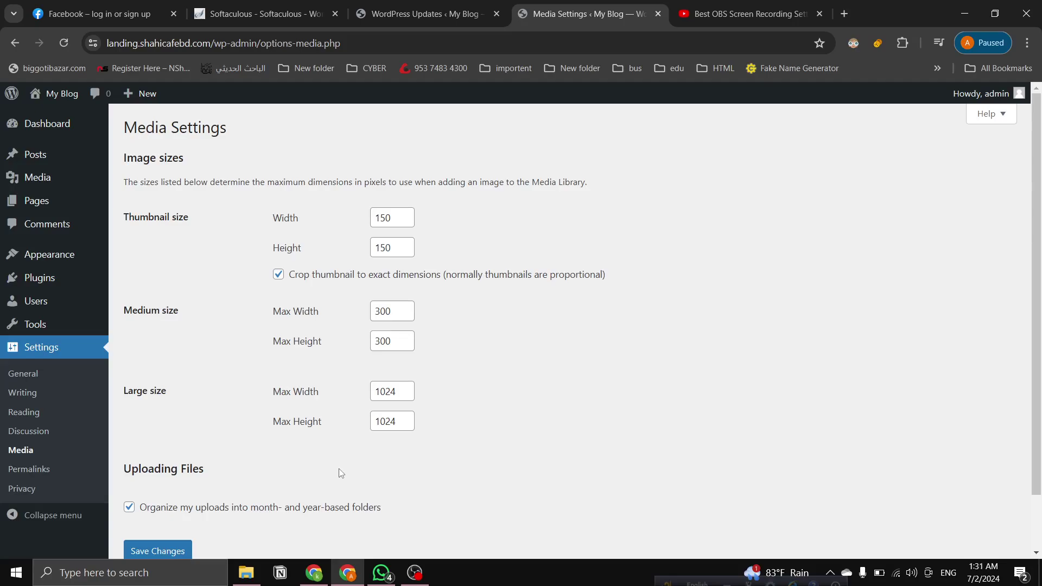
pyautogui.scroll(-1, 455, 325)
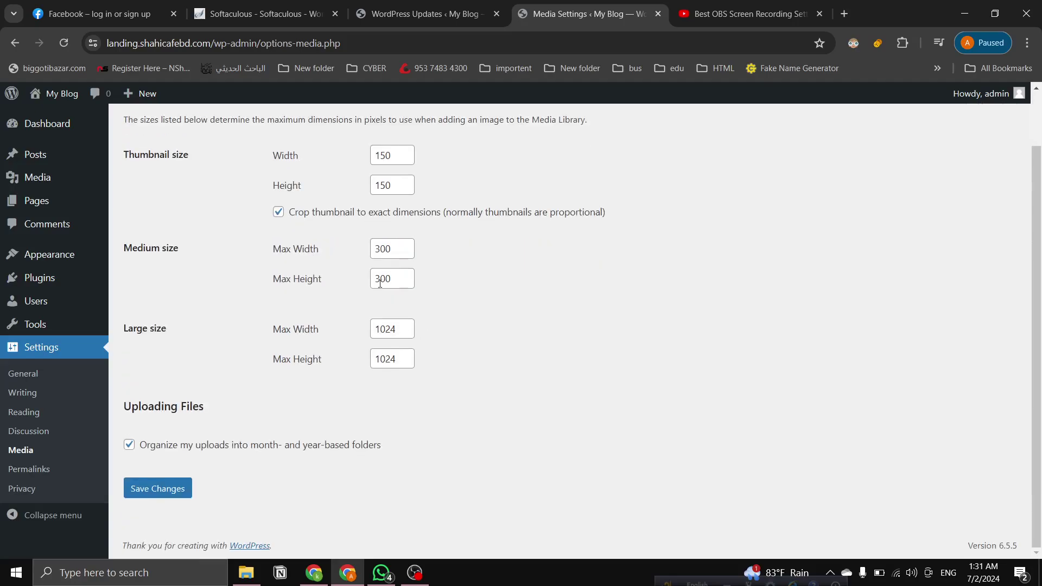
pyautogui.scroll(1, 281, 335)
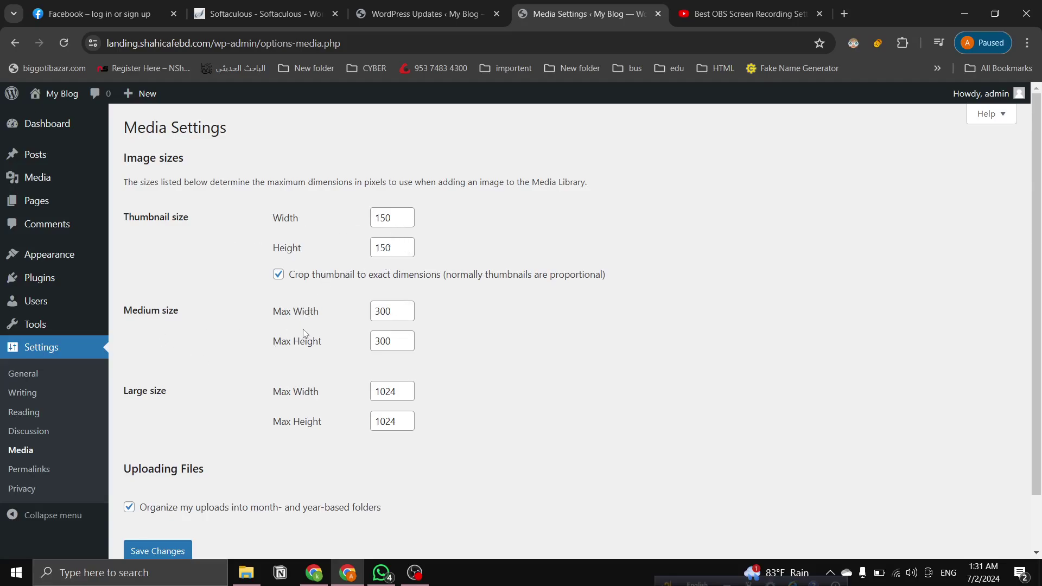
pyautogui.scroll(-1, 215, 449)
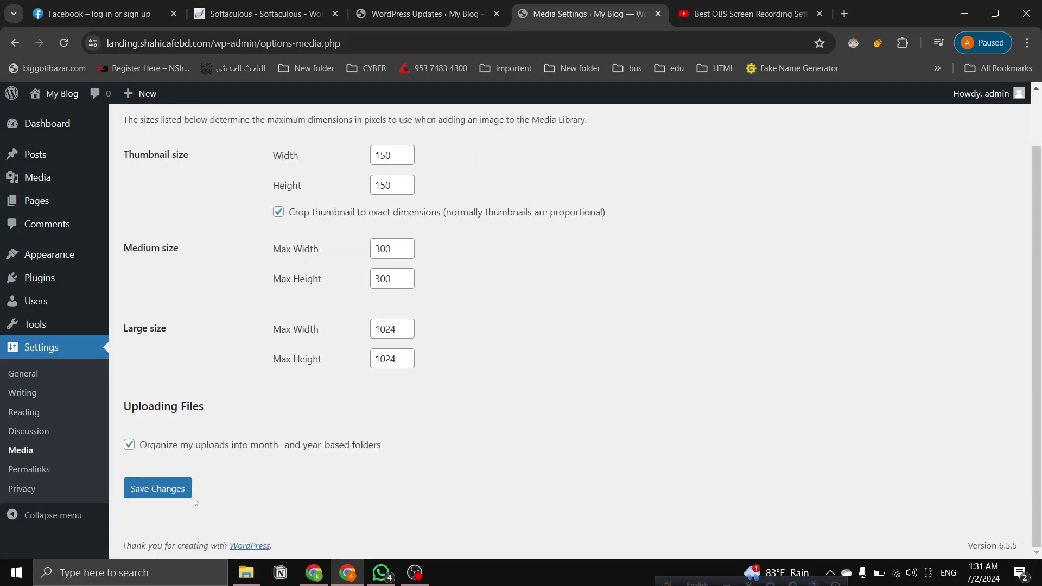
# Open the Permalink Settings and examine the date and post-name parts of the Day and name sample URL.
pyautogui.click(53, 473)
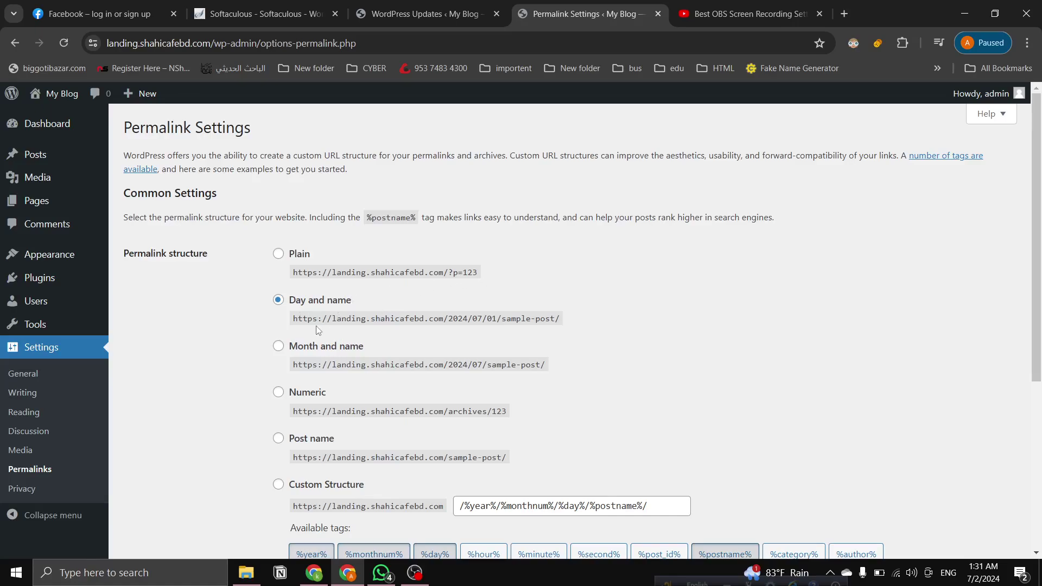
pyautogui.moveTo(440, 320); pyautogui.dragTo(283, 300)
pyautogui.click(378, 336)
pyautogui.moveTo(448, 319); pyautogui.dragTo(496, 319)
pyautogui.click(610, 327)
pyautogui.moveTo(508, 322); pyautogui.dragTo(605, 325)
pyautogui.click(620, 326)
# Set the permalink structure to Post name and save the changes.
pyautogui.scroll(-3, 336, 423)
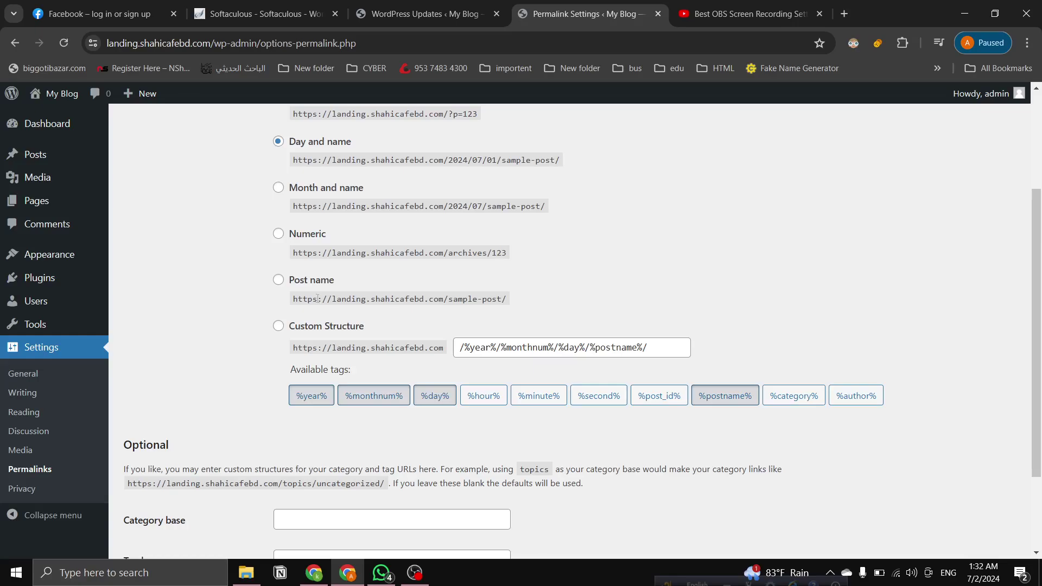
pyautogui.click(278, 281)
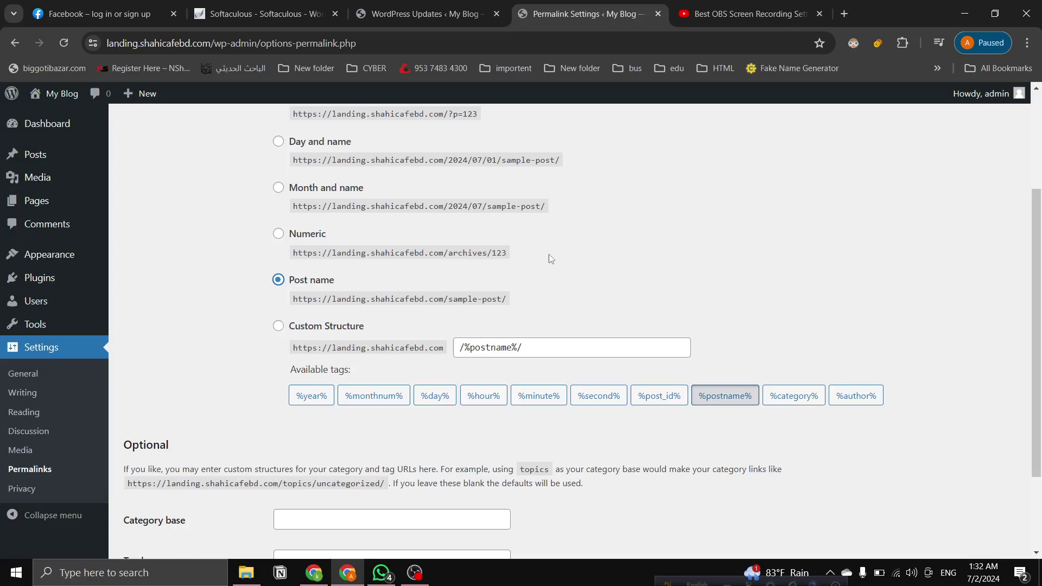
pyautogui.scroll(-2, 345, 333)
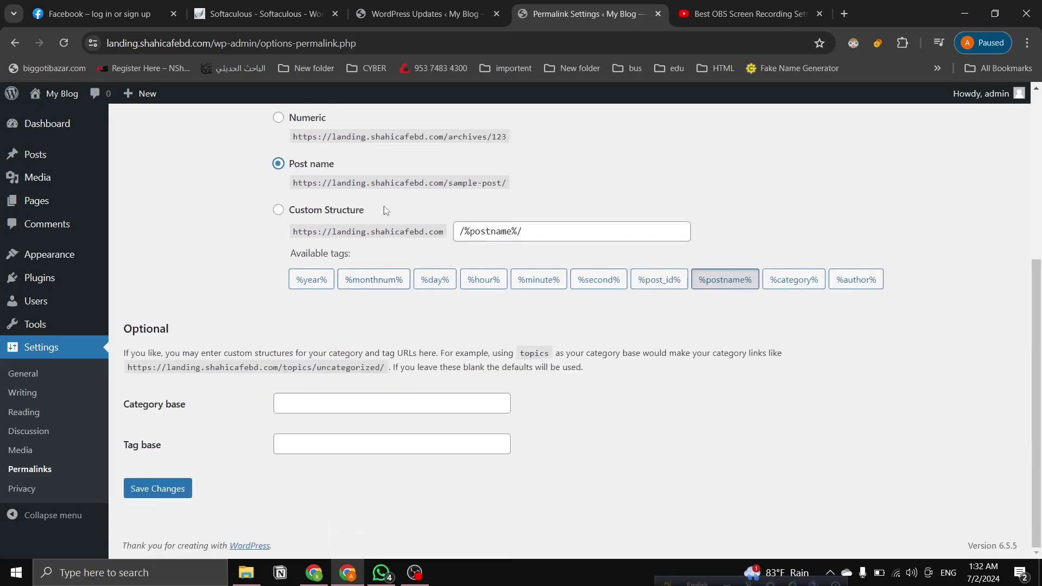
pyautogui.scroll(3, 286, 327)
pyautogui.scroll(2, 278, 323)
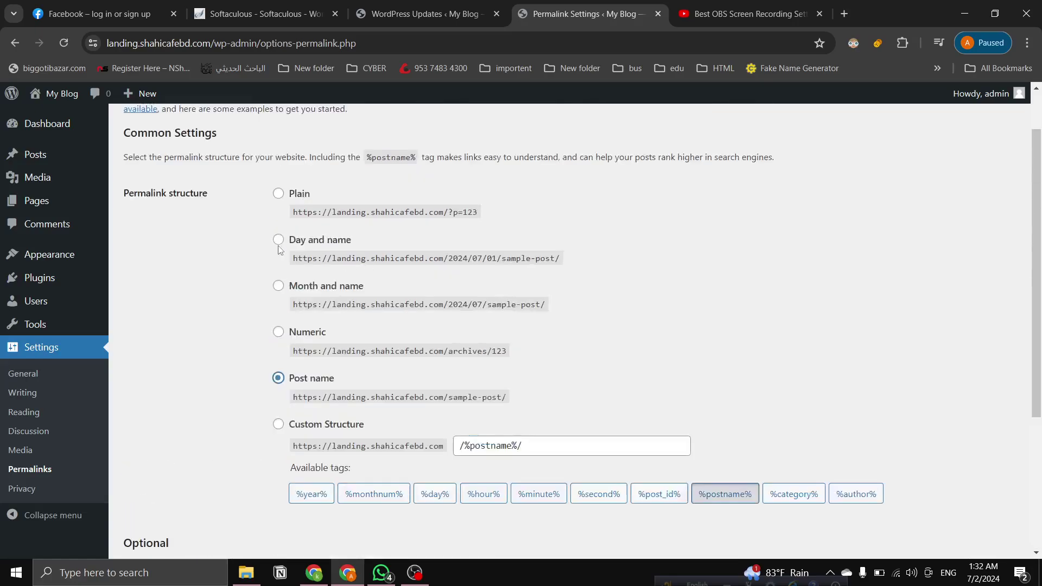
pyautogui.scroll(-5, 277, 320)
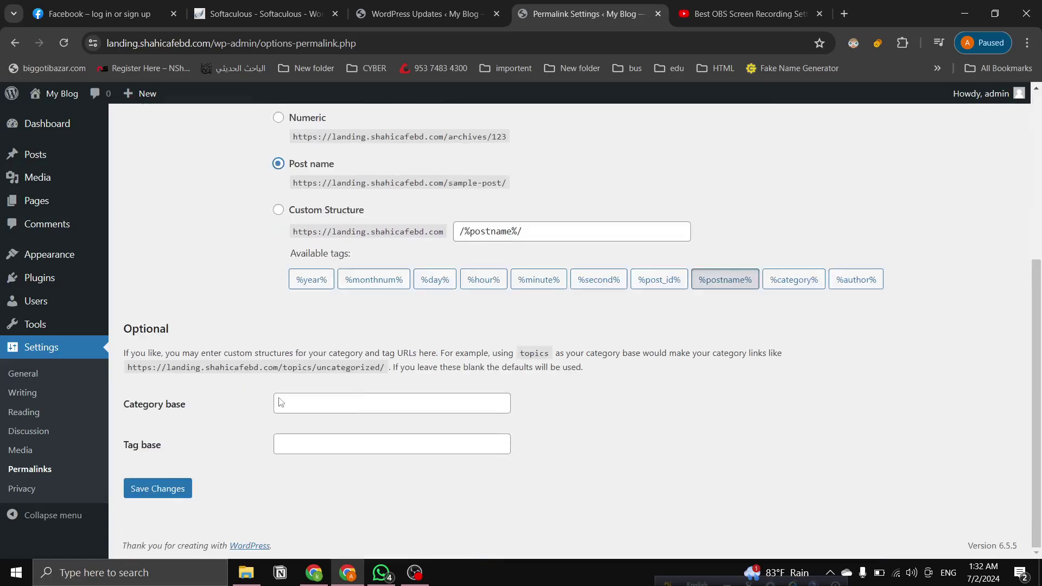
pyautogui.click(163, 488)
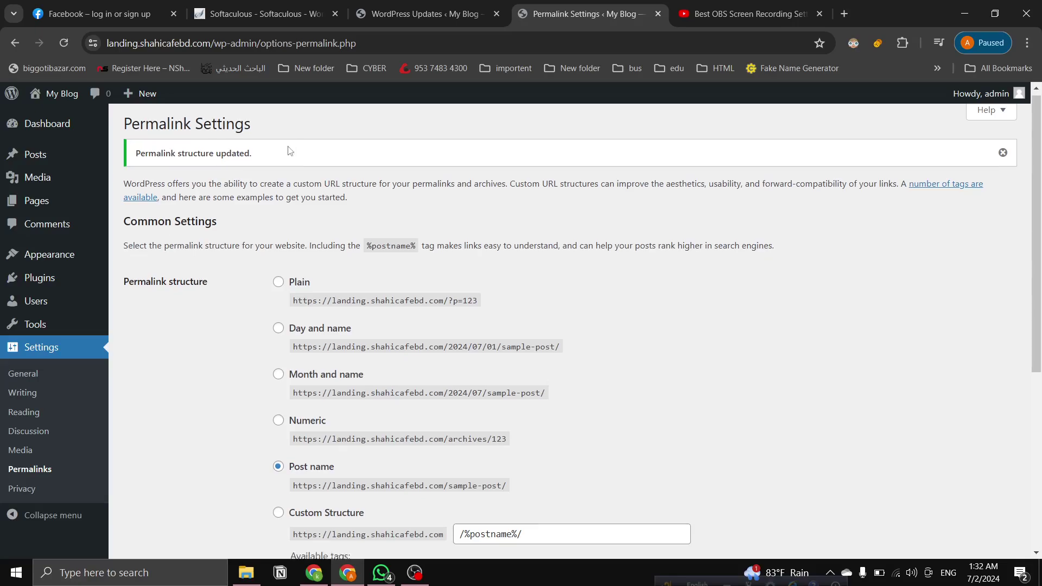
pyautogui.scroll(-5, 210, 161)
pyautogui.scroll(5, 195, 312)
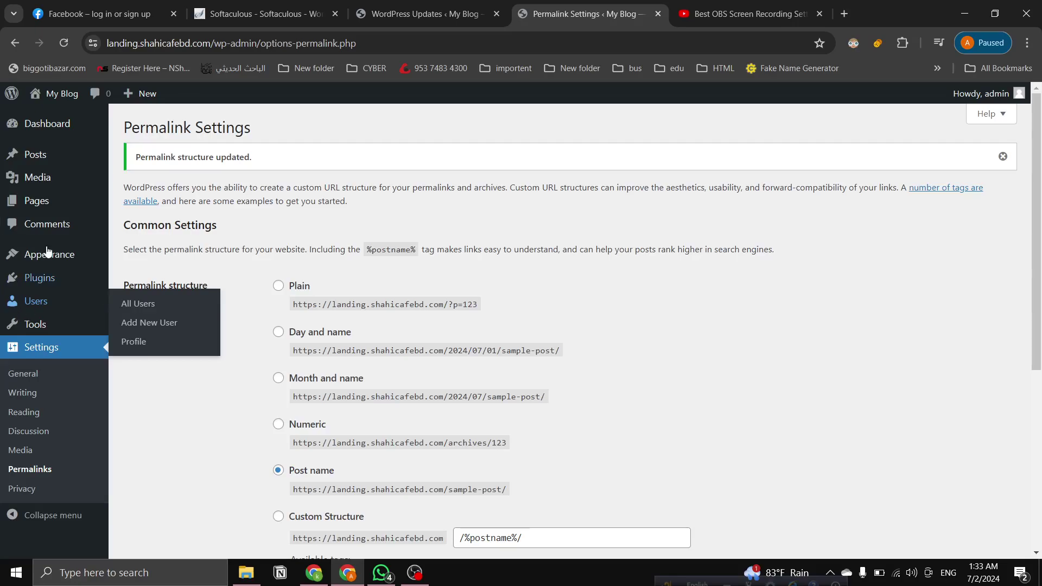
pyautogui.moveTo(68, 176)
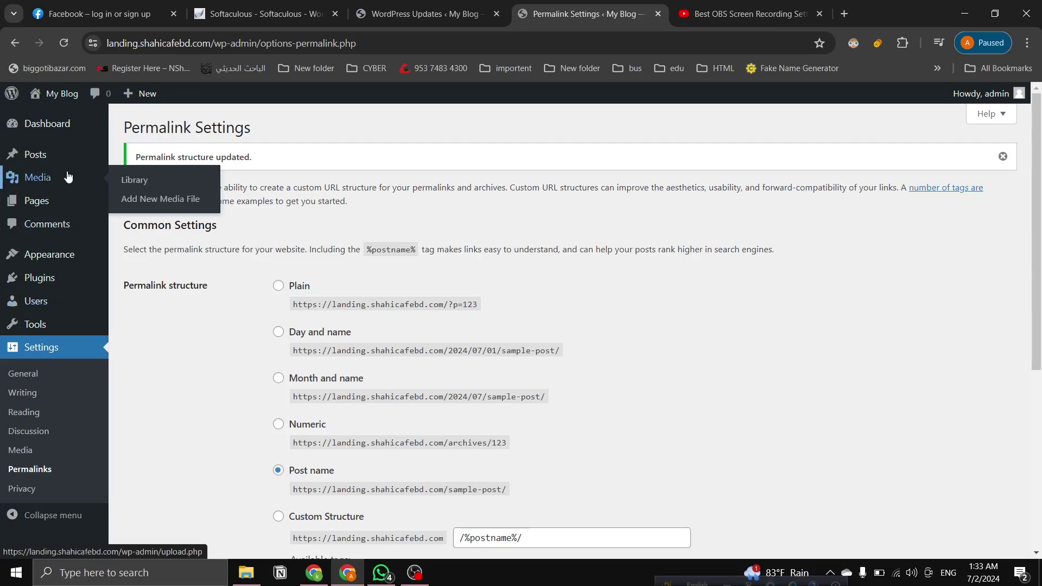